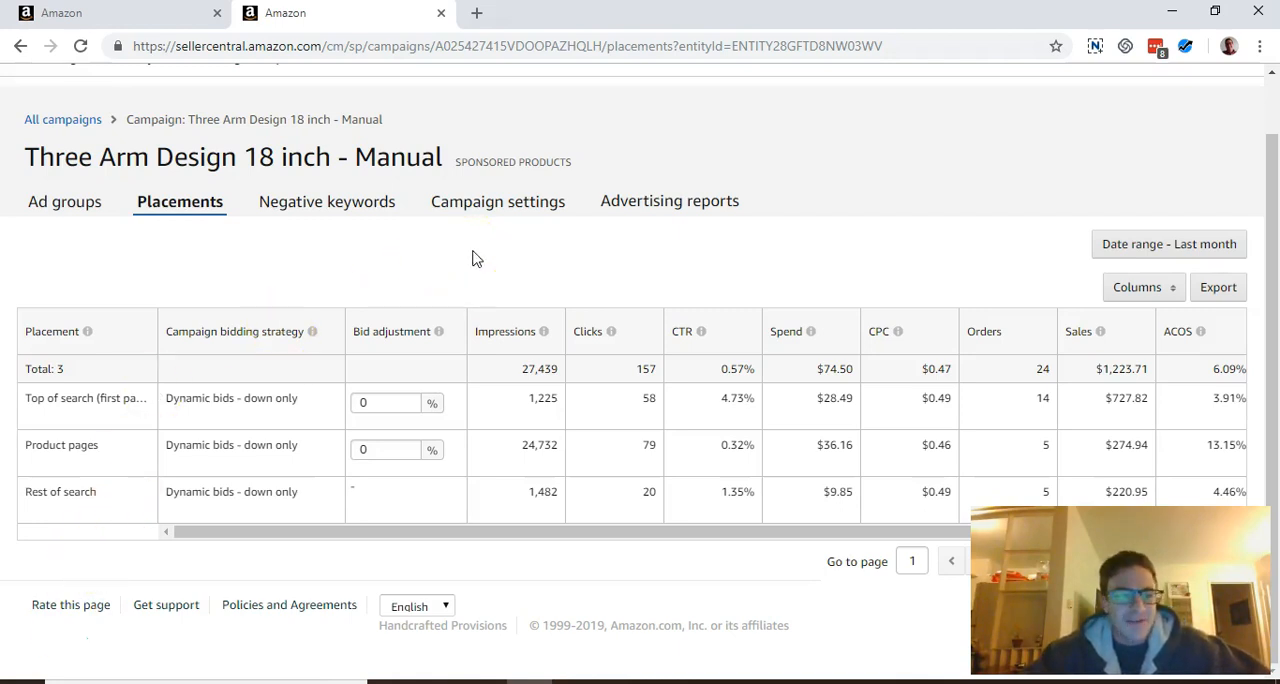
Review last month's placement performance for the campaign, checking the product pages' impressions, clicks and ACOS
left_click(66, 210)
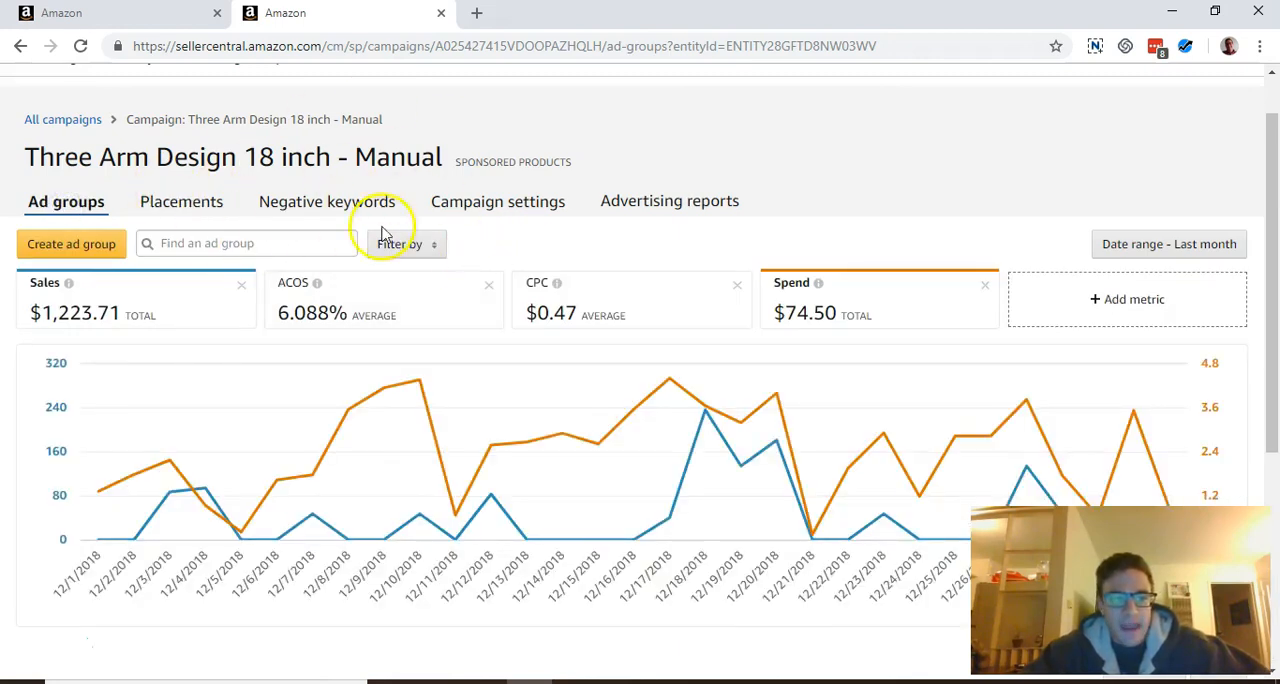
left_click(186, 203)
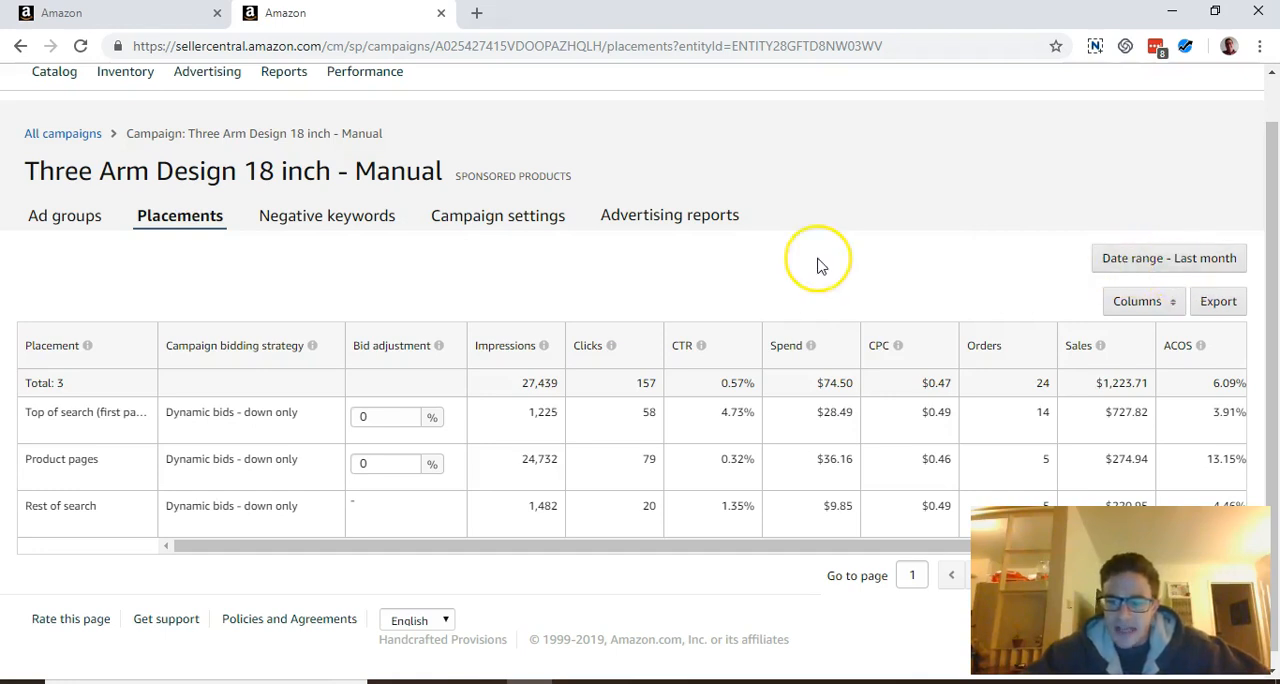
scroll(817, 265, "down", 1)
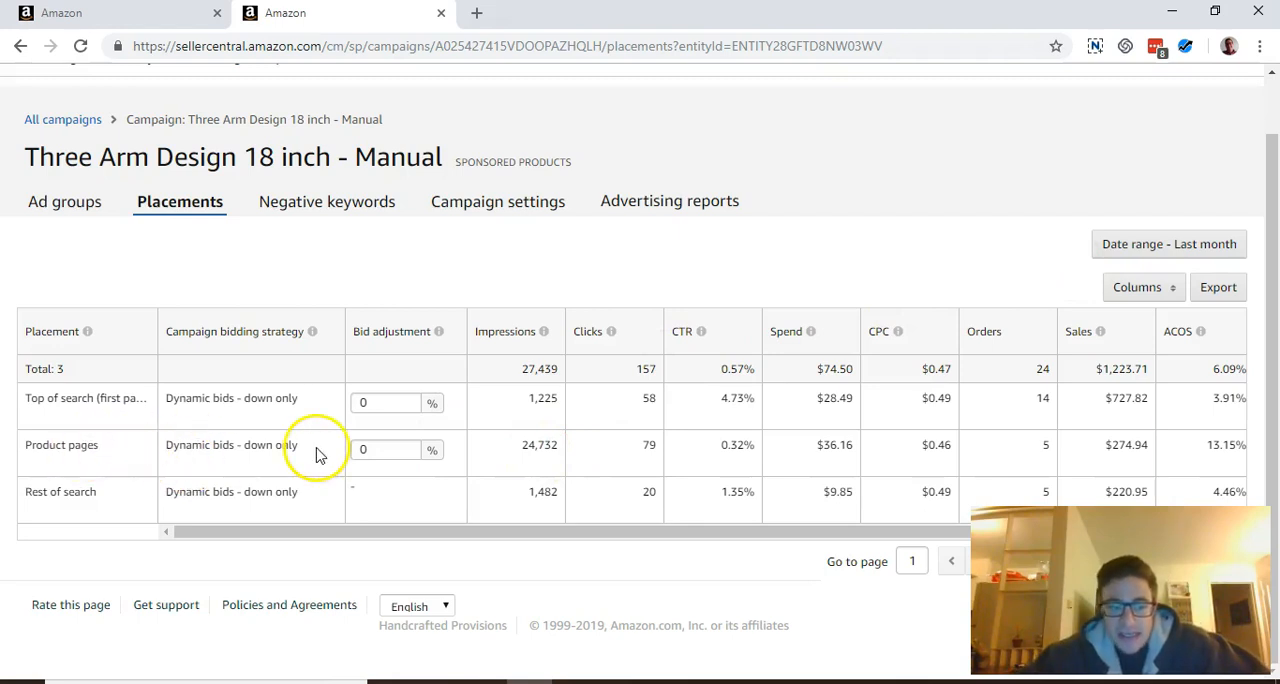
left_click_drag(528, 441, 566, 440)
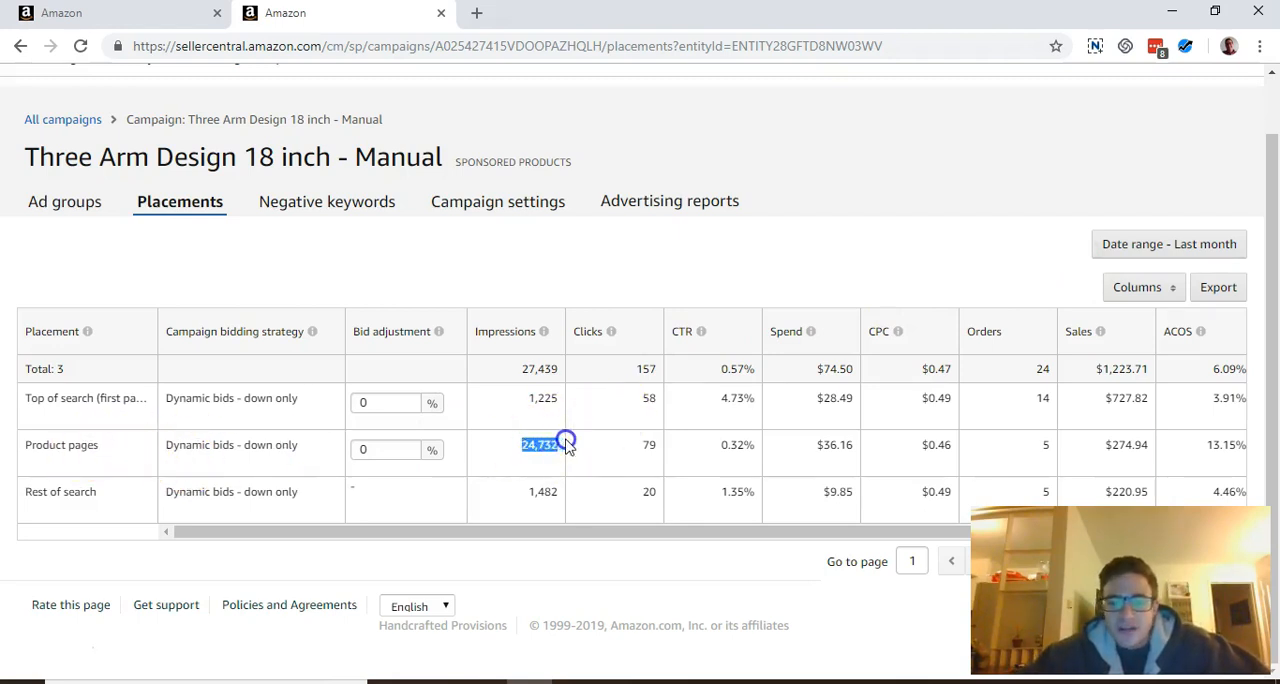
left_click(646, 446)
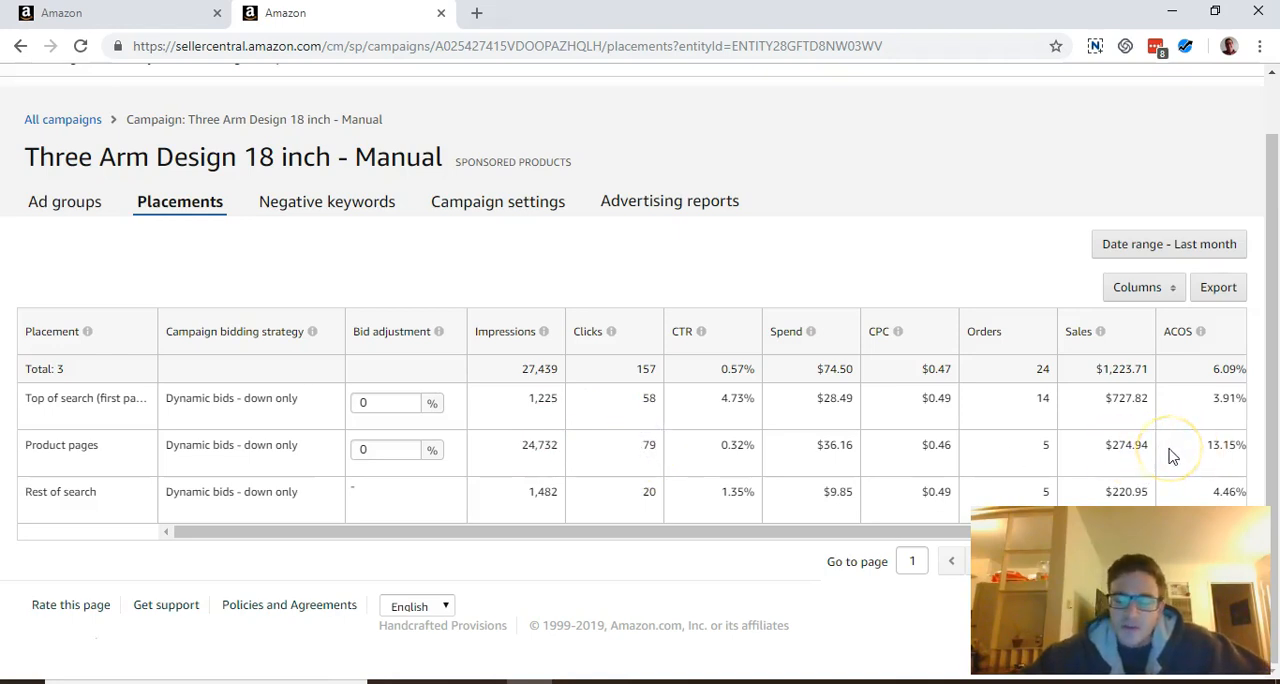
left_click(637, 472)
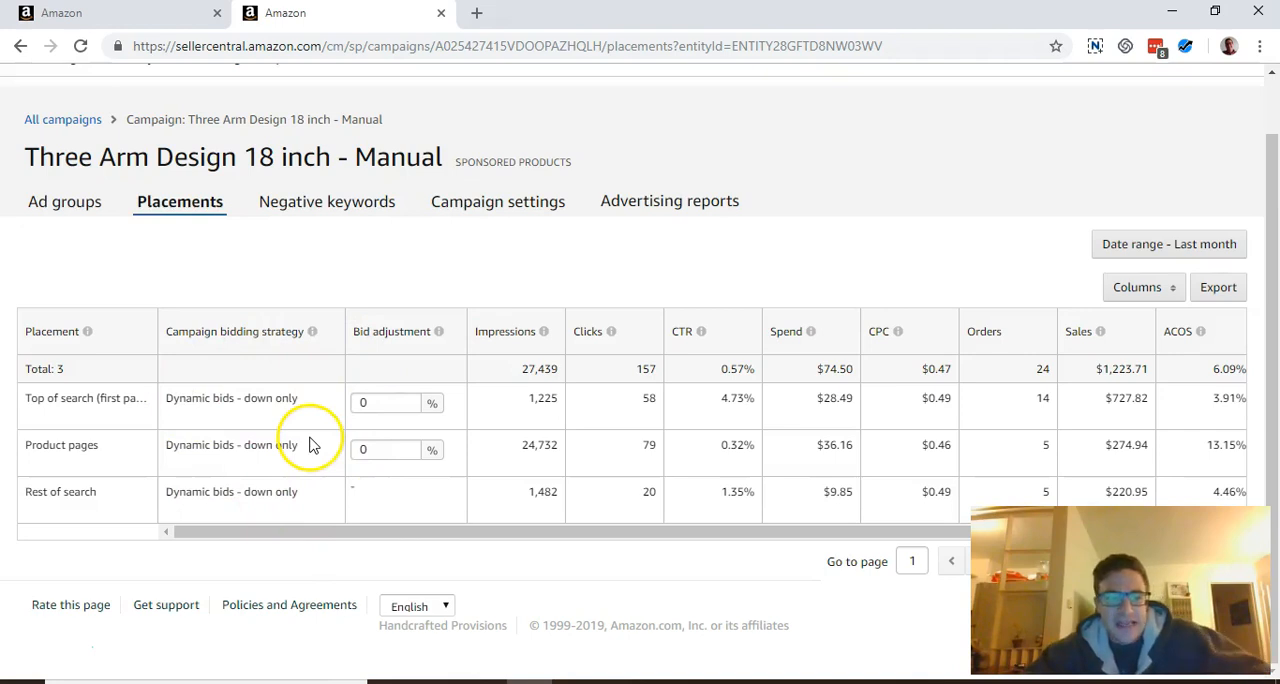
mouse_move(312, 338)
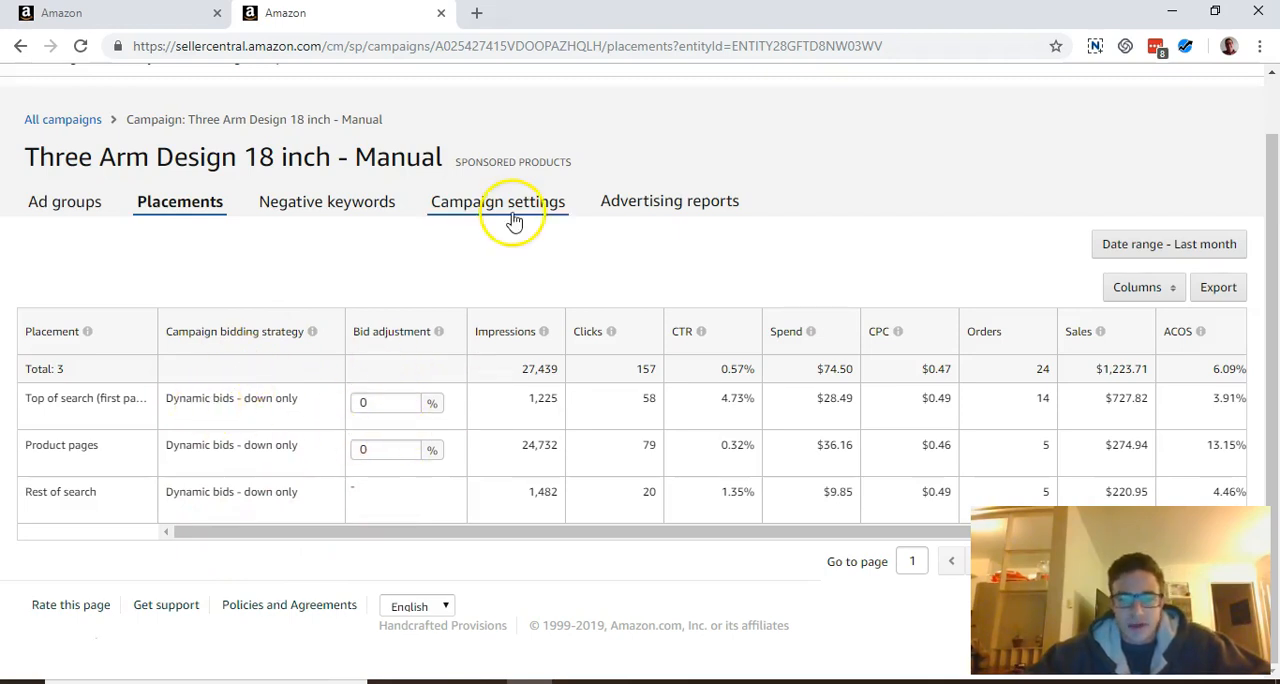
Open the campaign's settings and review the available campaign bidding strategies
left_click(556, 204)
scroll(554, 372, "down", 4)
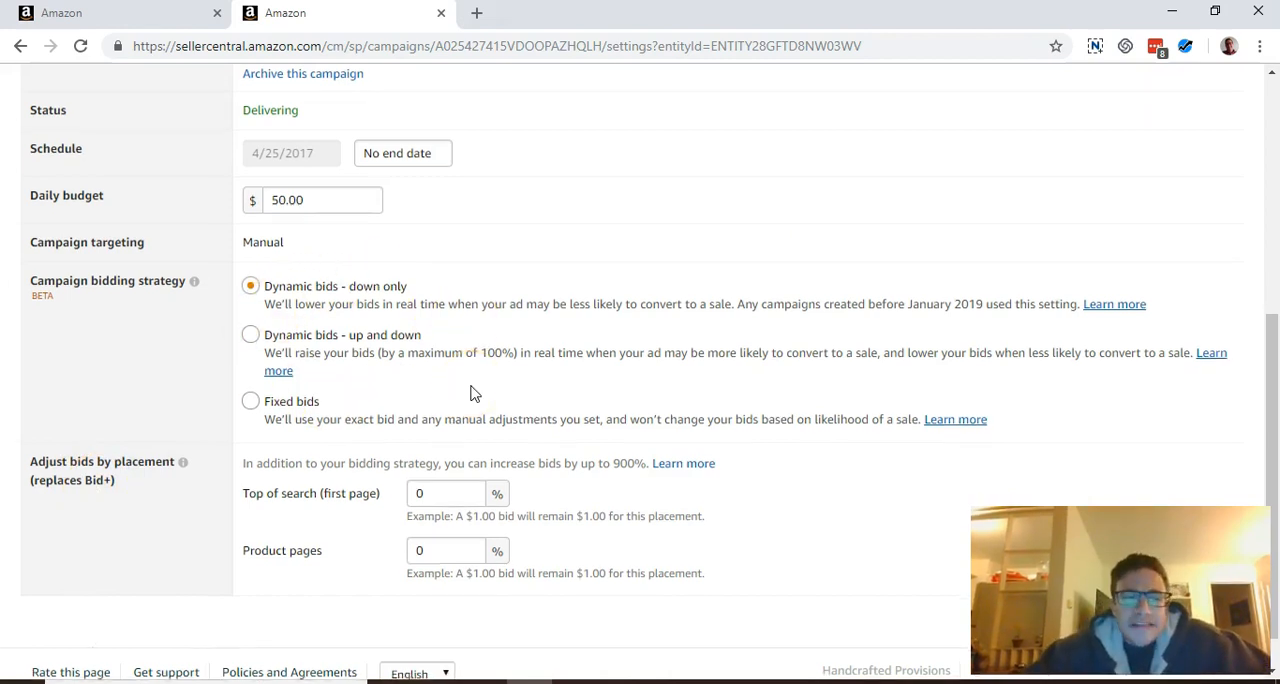
scroll(474, 393, "down", 1)
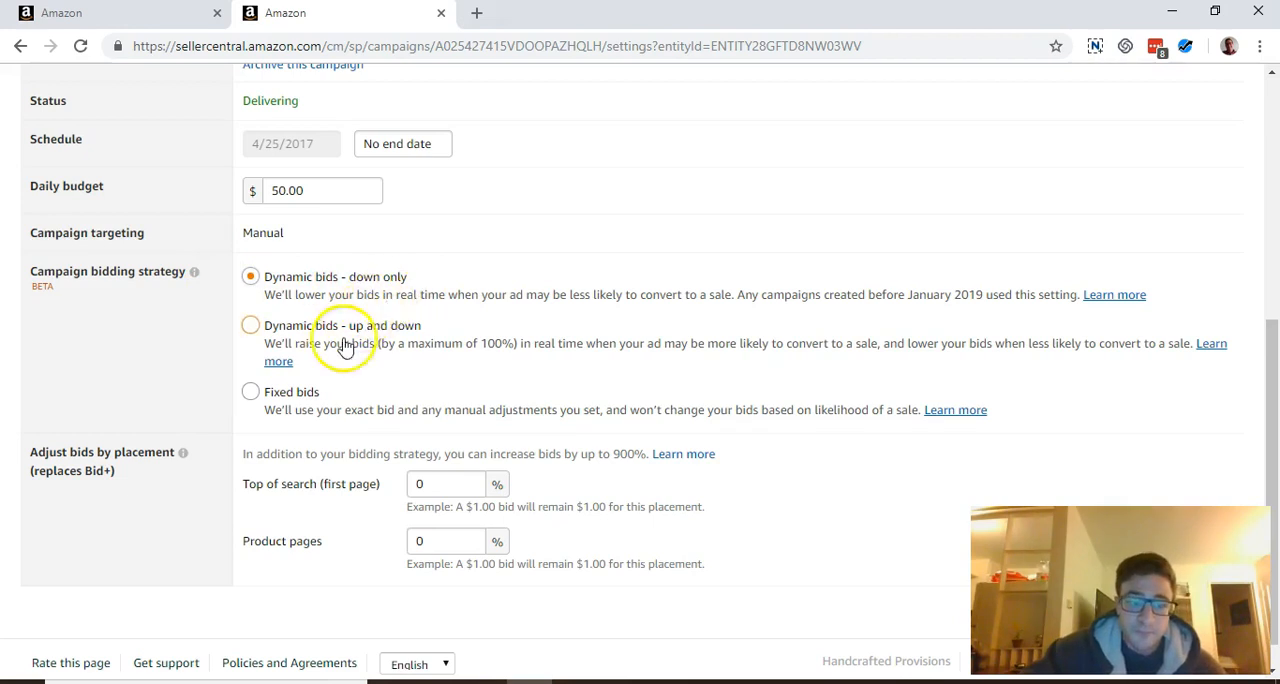
Try the Dynamic bids - up and down strategy, returning the selection to Dynamic bids - down only without saving
left_click(252, 328)
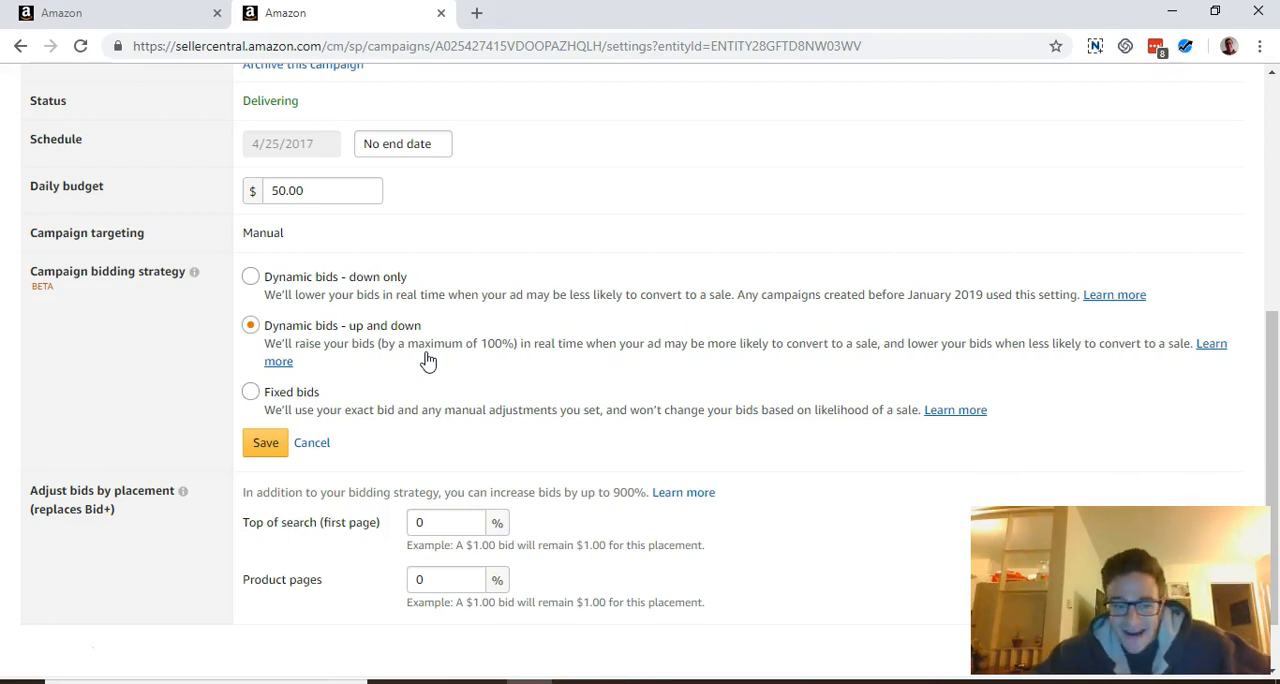
left_click(250, 277)
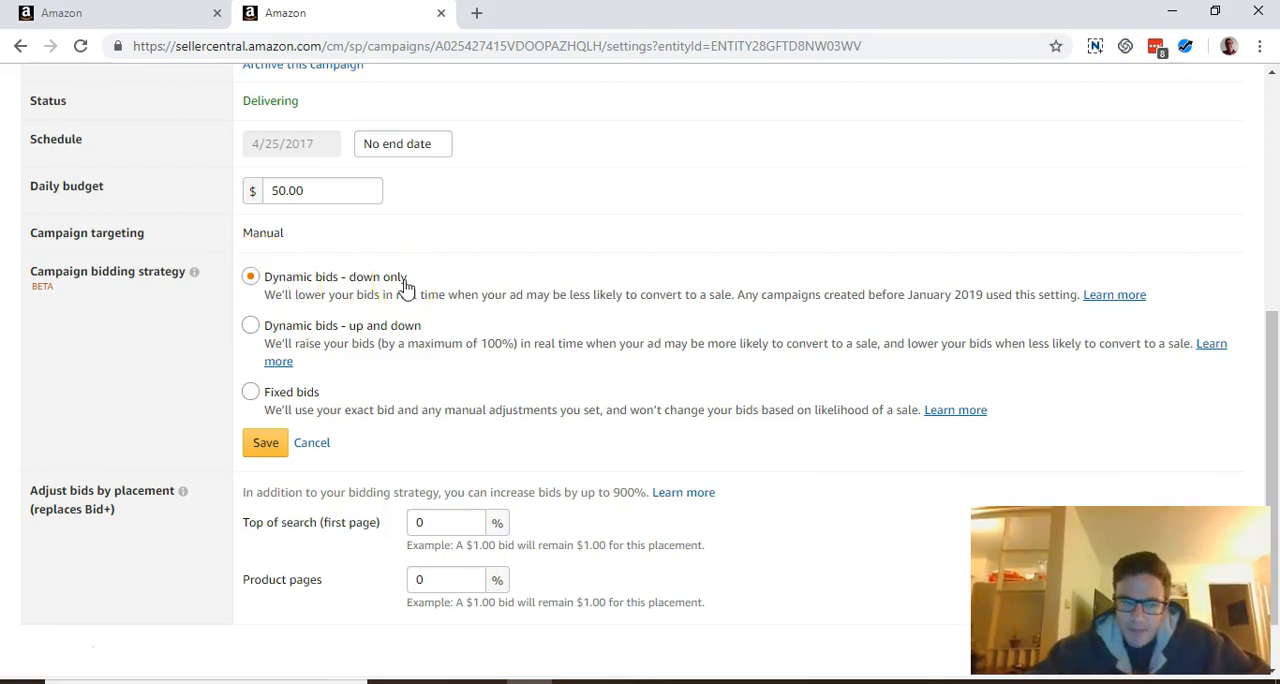
left_click(256, 334)
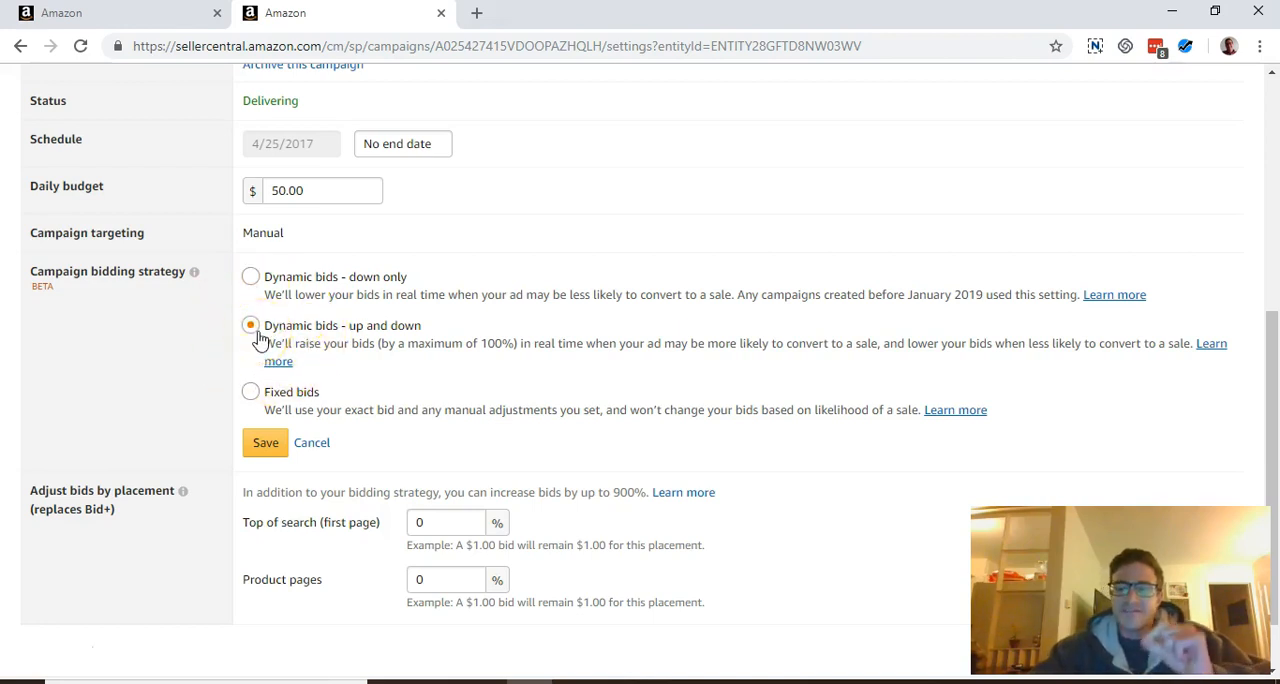
left_click(250, 277)
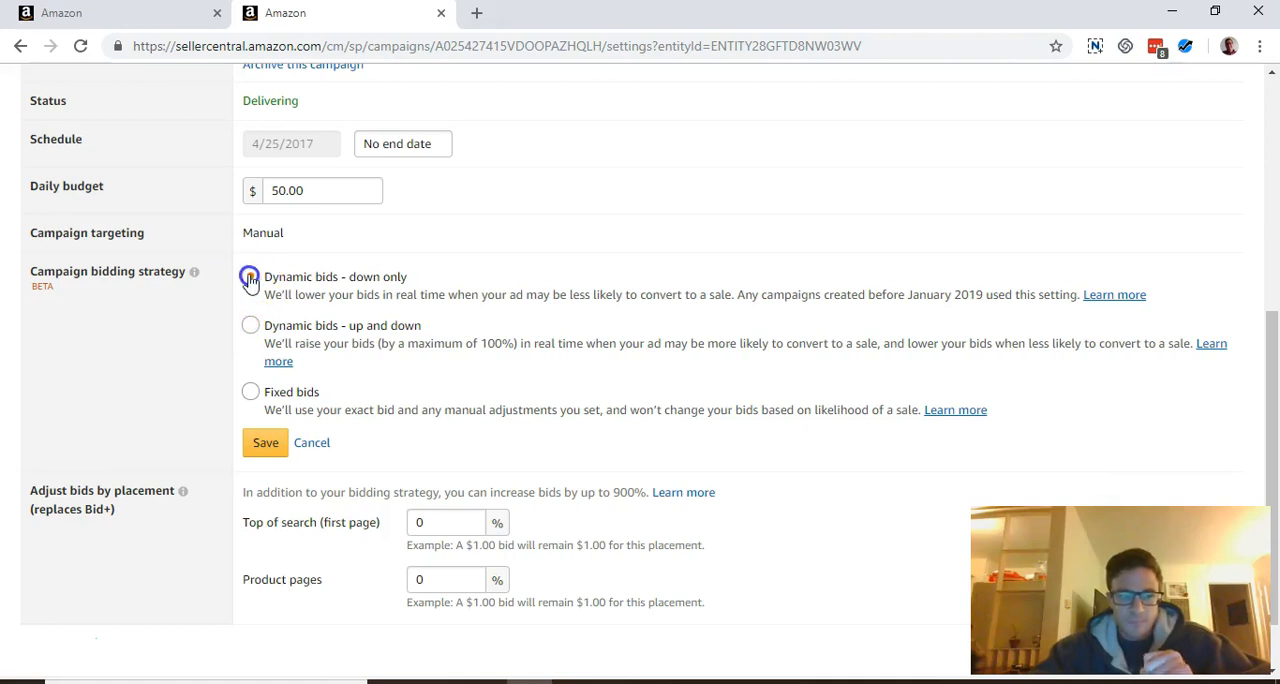
Check the options for adjusting bids by placement and return to the campaign's placement performance table
scroll(511, 378, "down", 2)
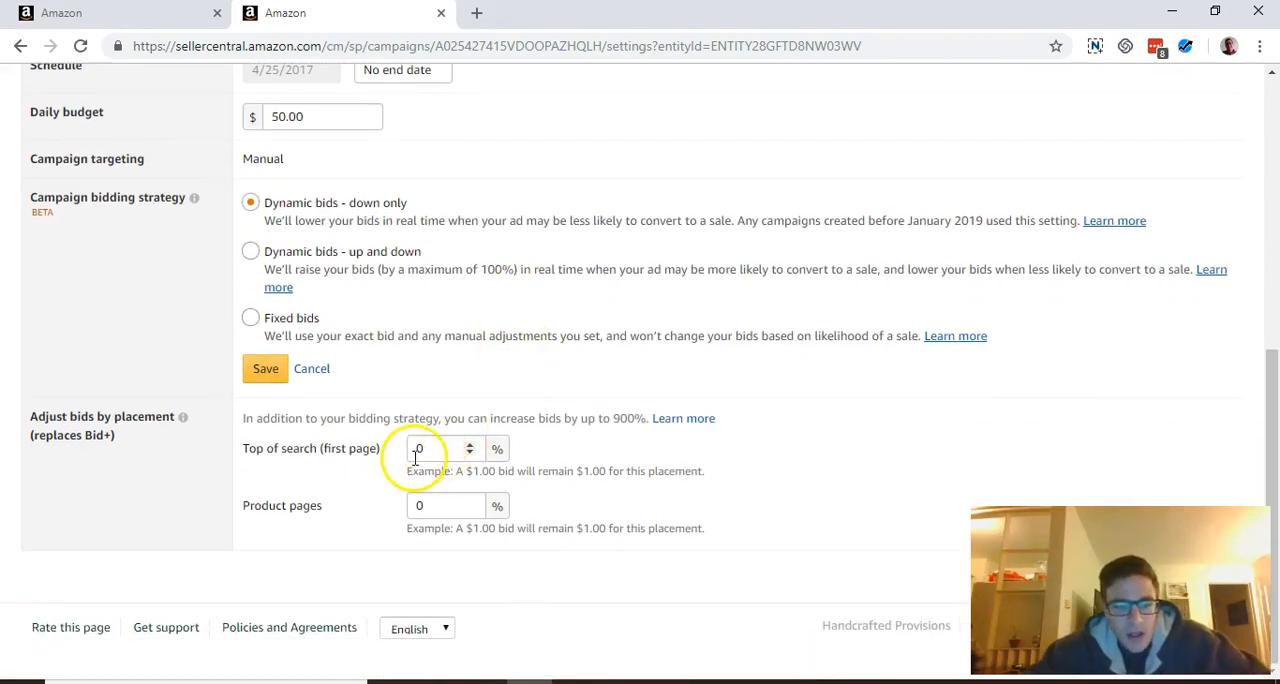
scroll(416, 465, "up", 10)
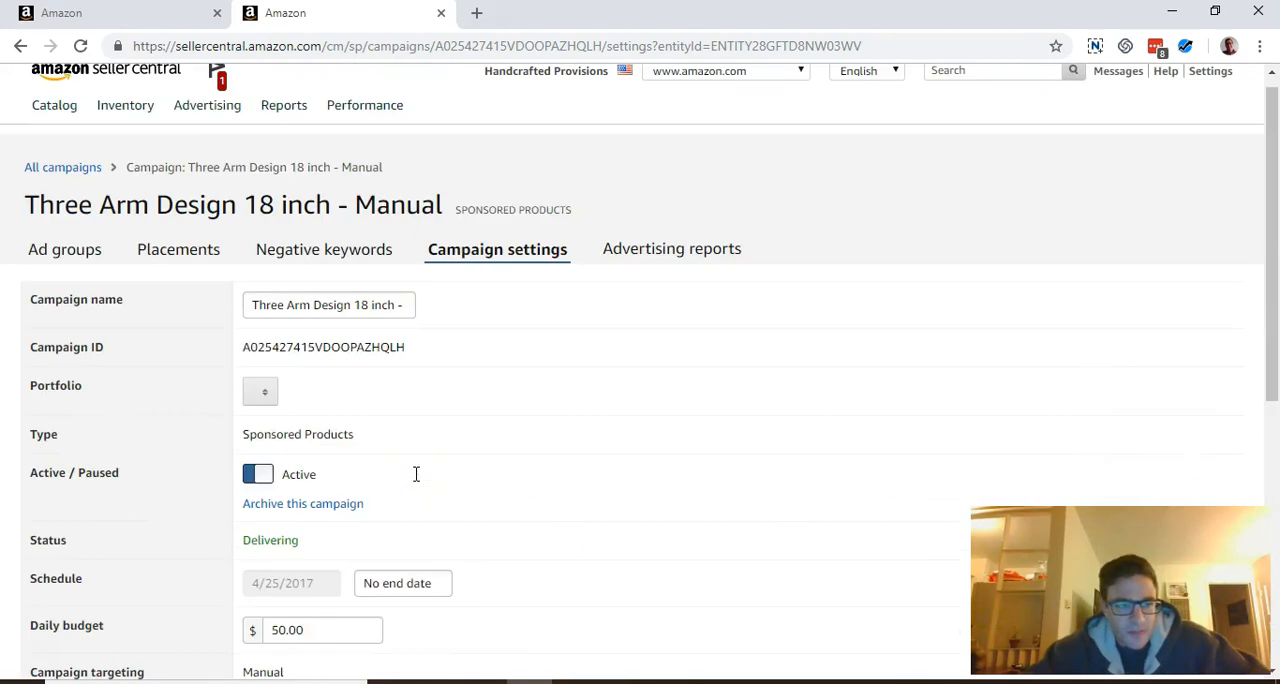
left_click(178, 250)
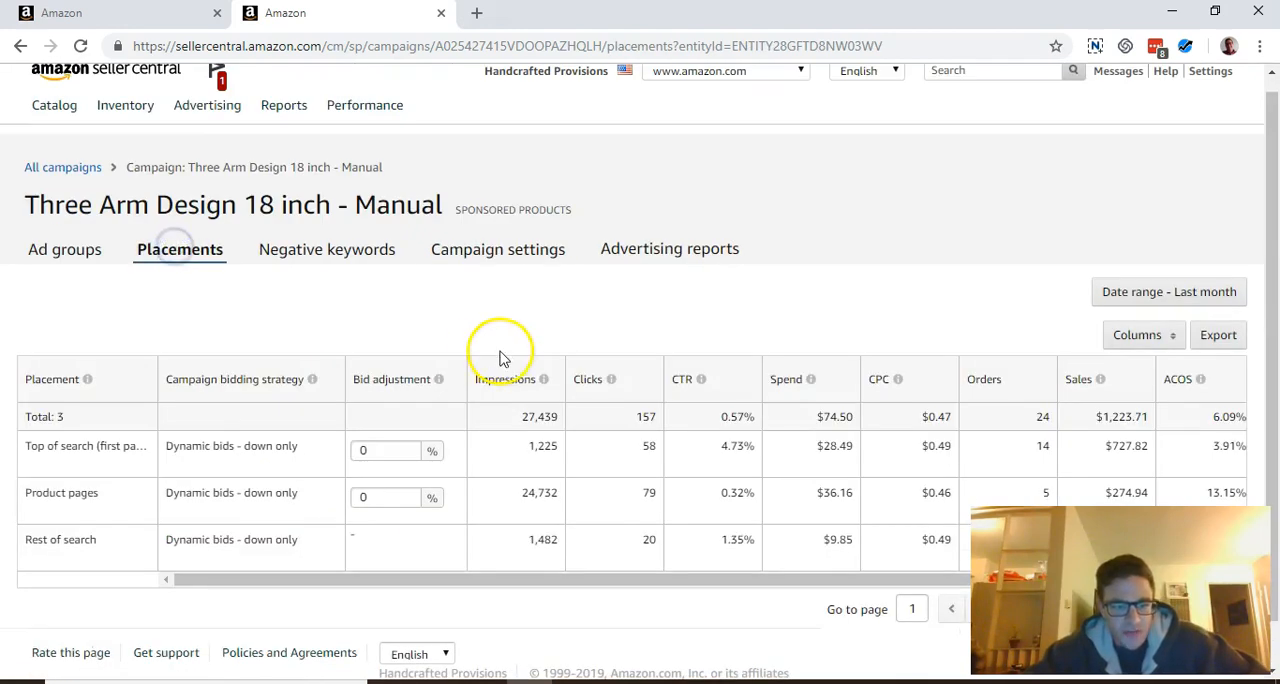
scroll(503, 358, "down", 1)
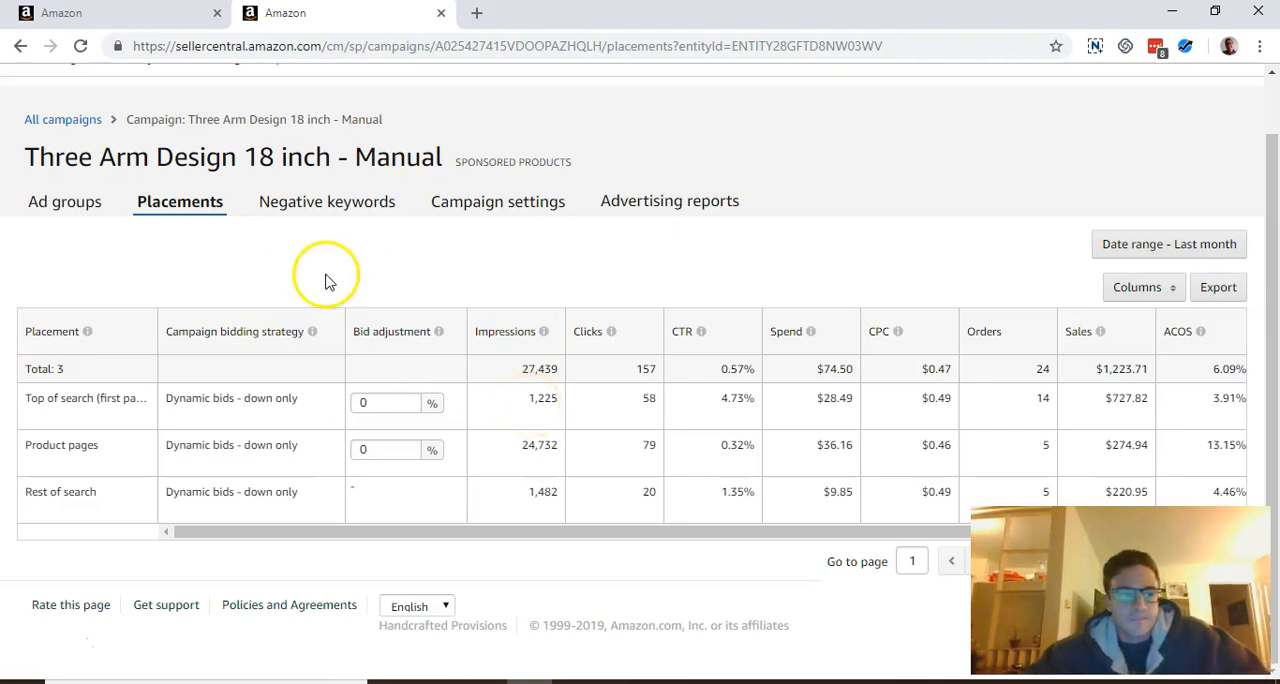
Examine the campaign's ad groups, including their default bids, total targets and last month's performance chart
left_click(96, 204)
scroll(386, 357, "down", 2)
scroll(418, 373, "down", 2)
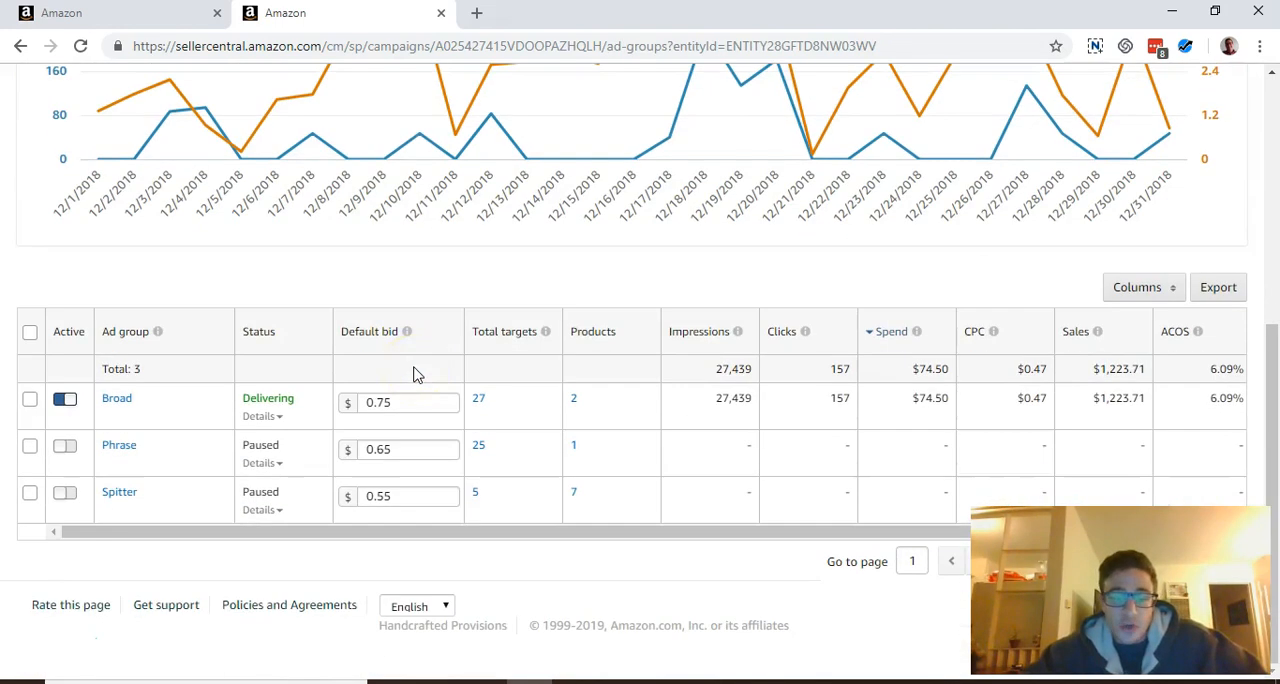
scroll(520, 443, "up", 2)
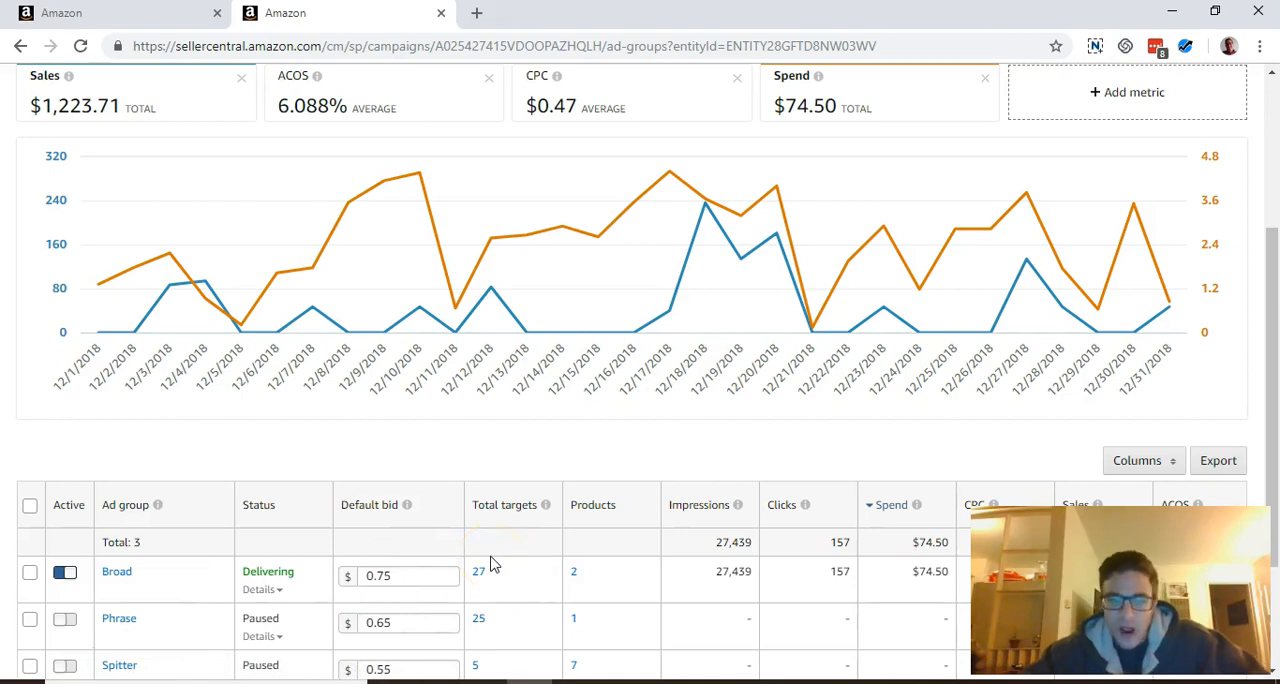
scroll(490, 565, "up", 2)
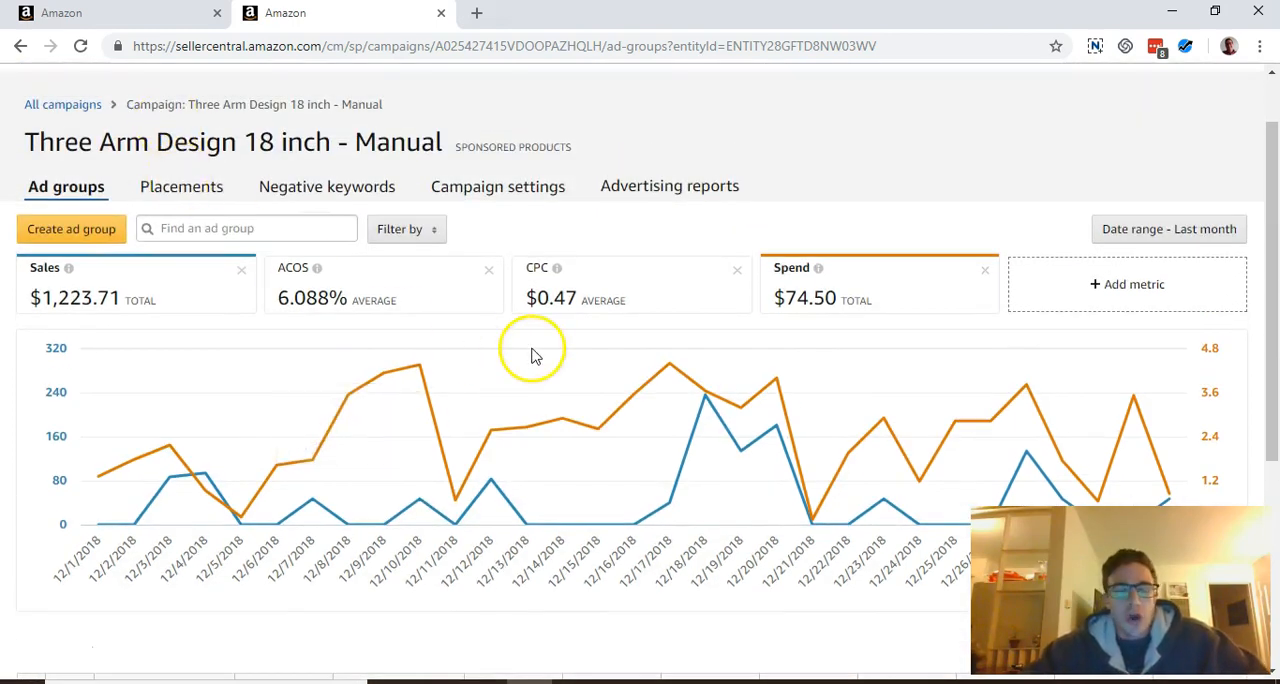
scroll(535, 358, "down", 4)
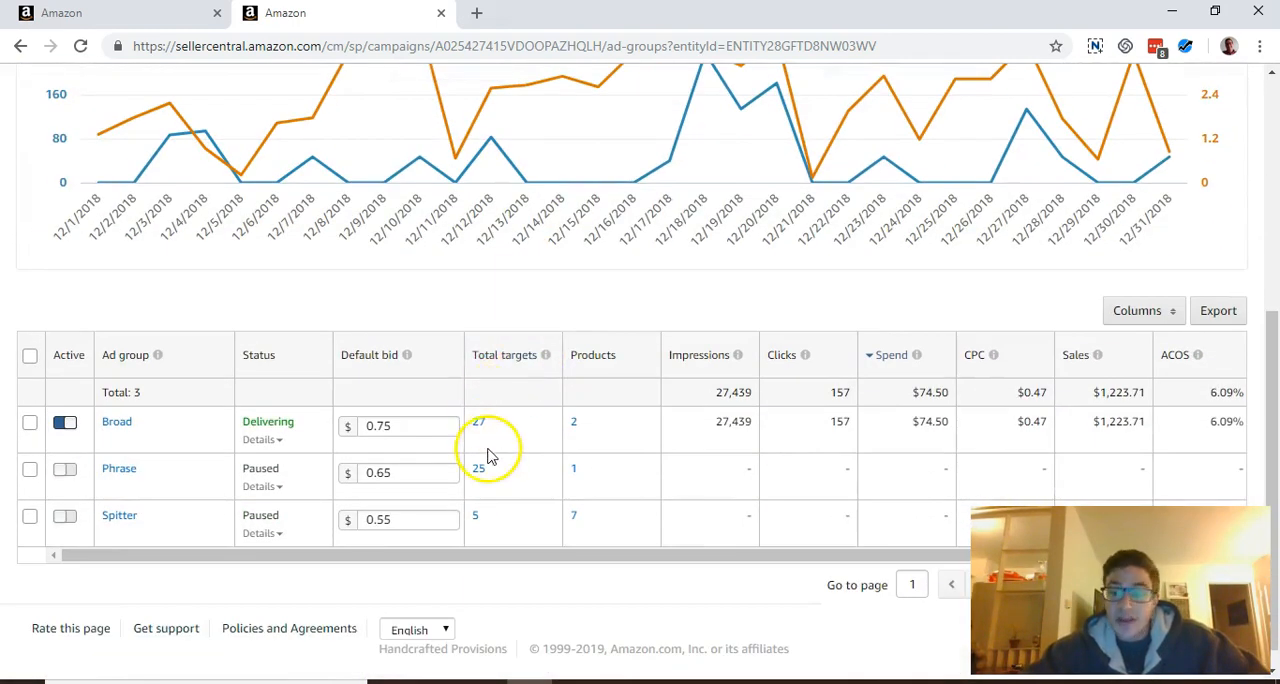
scroll(488, 455, "up", 5)
In the campaign's placements, set the bid adjustment for Top of search (first page) to 20% and save it
left_click(183, 127)
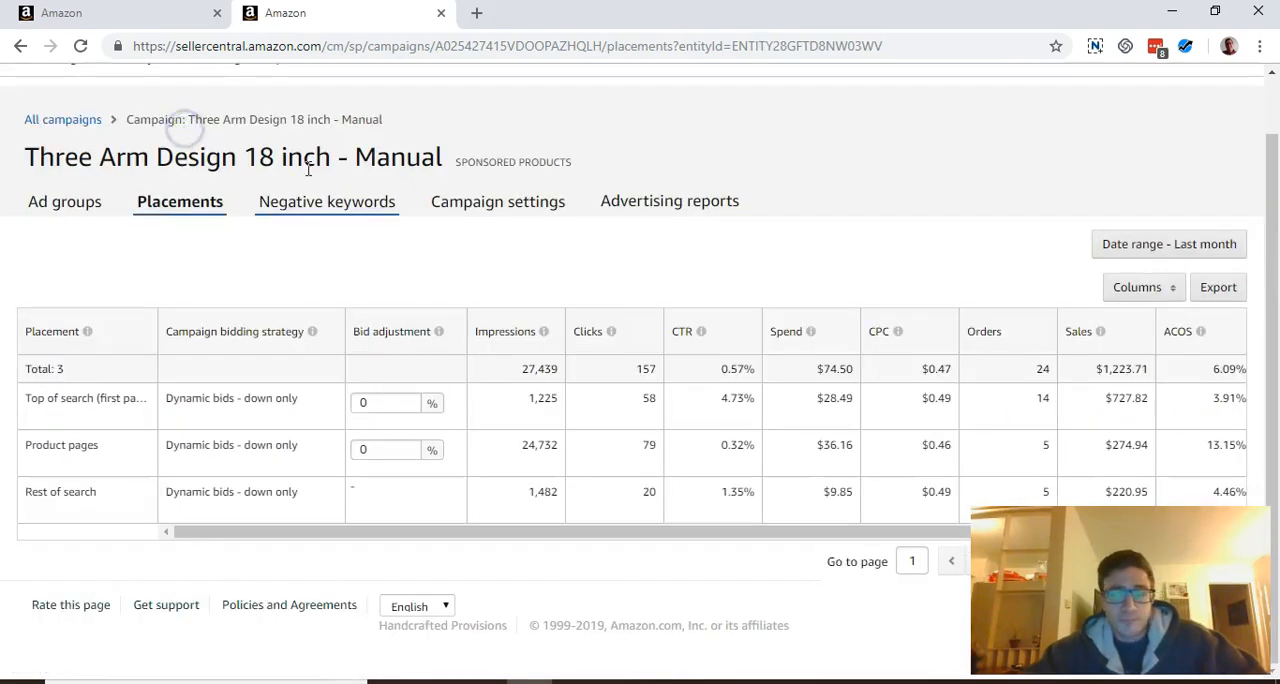
left_click(390, 402)
type("20")
left_click(479, 410)
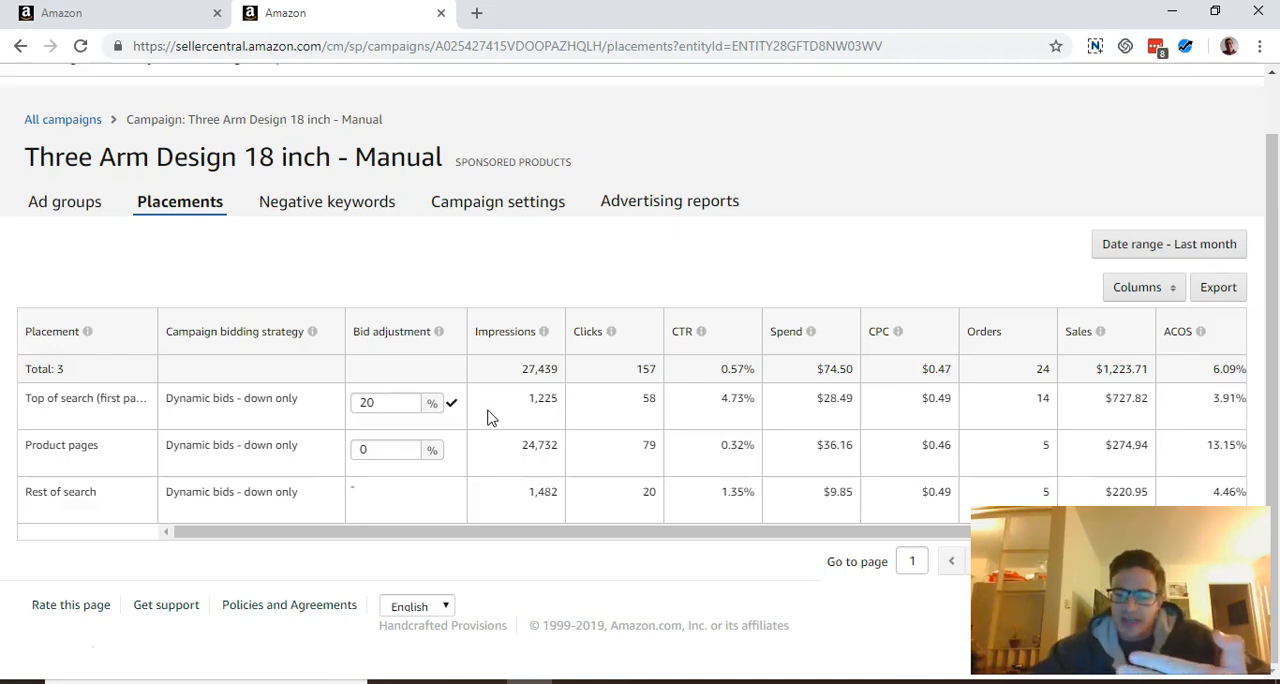
Try a 900% bid adjustment for Top of search (first page), then clear the value and cancel the edit
left_click(387, 402)
double_click(383, 408)
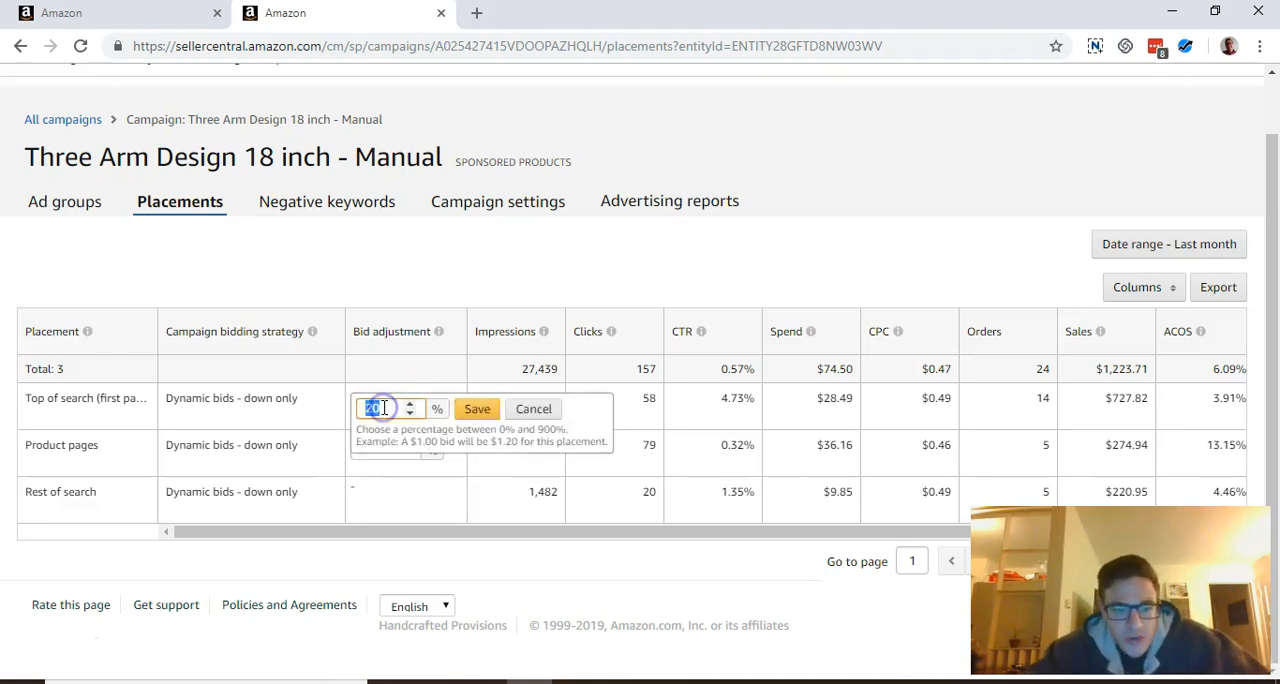
type("900")
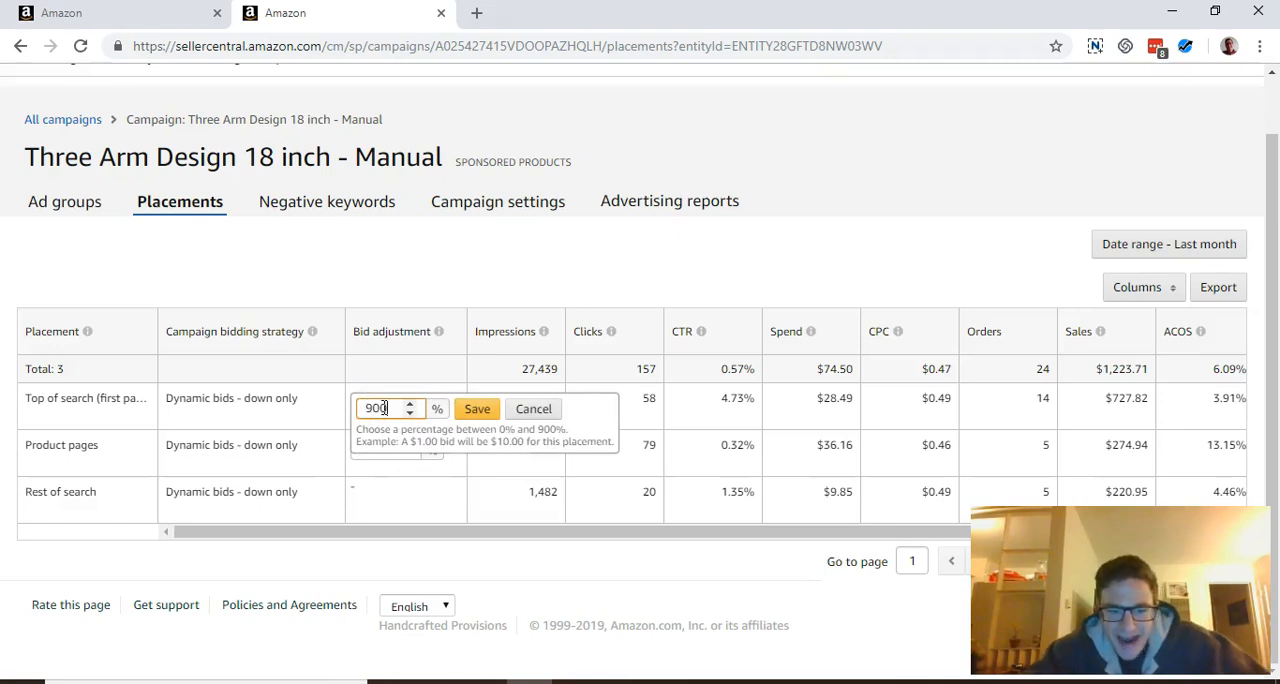
left_click_drag(391, 410, 362, 408)
key("BackSpace")
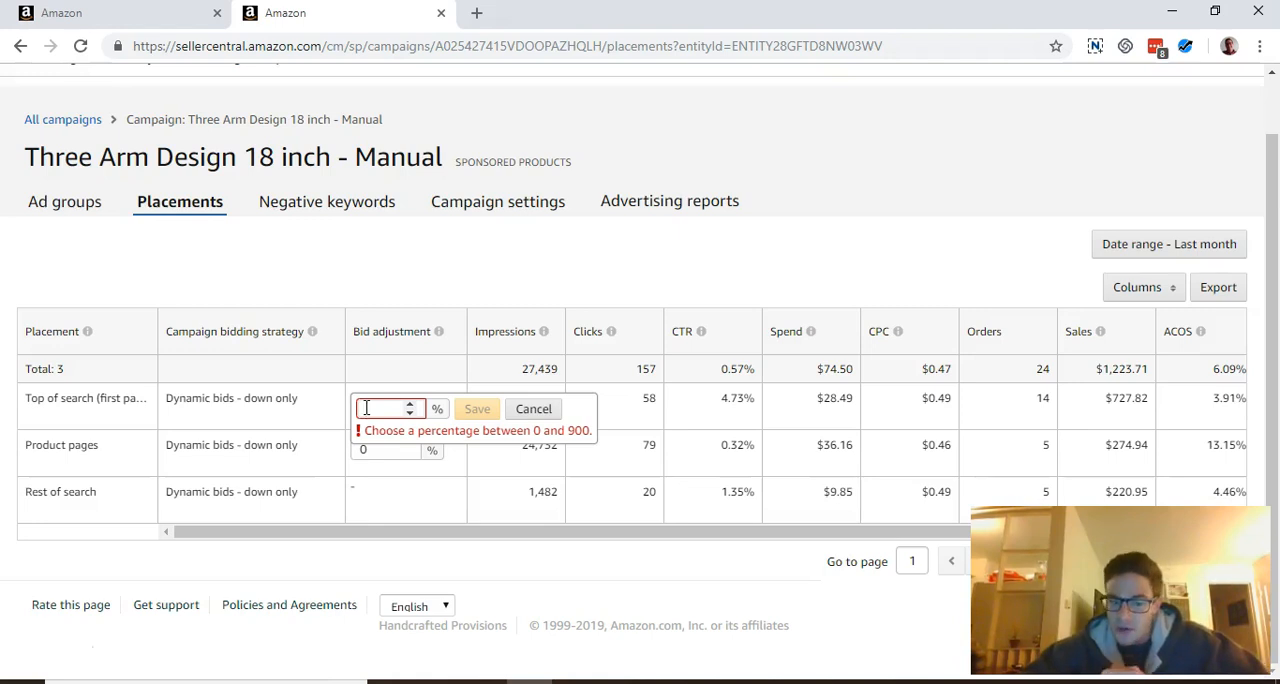
left_click(535, 409)
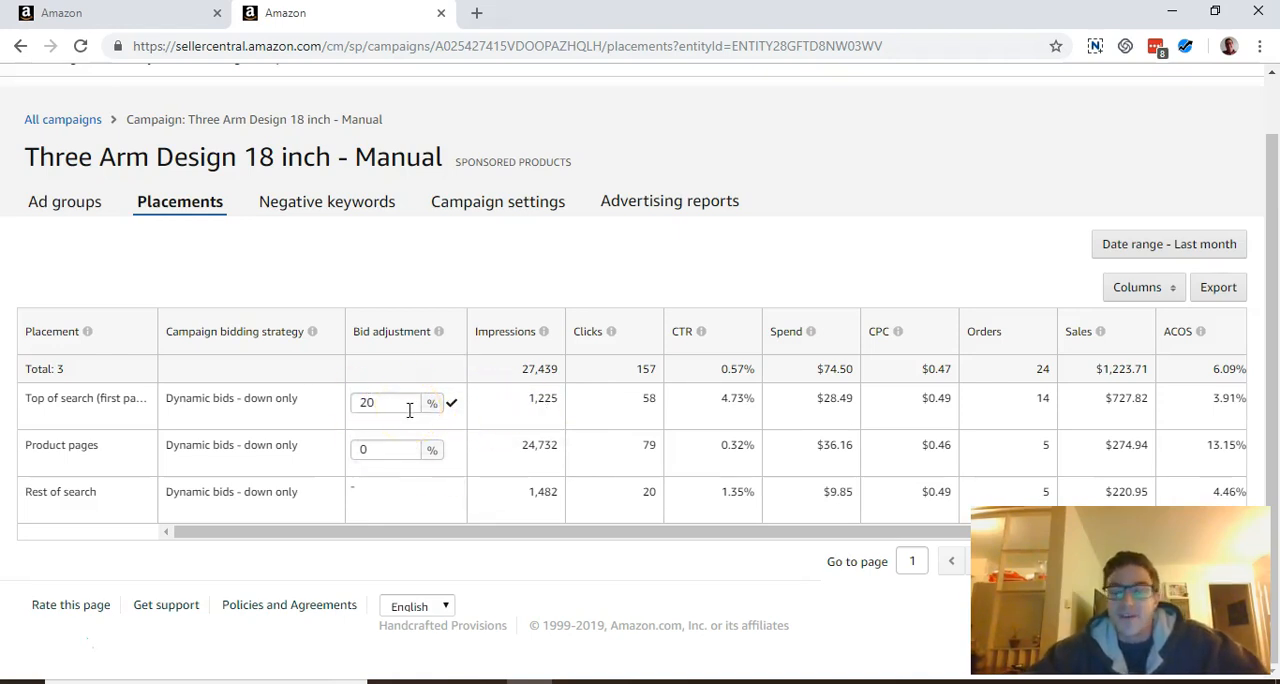
Switch to the Sponsored Products Search term report in Excel and compare the bamboo fountain targeting with its customer search terms
left_click(630, 682)
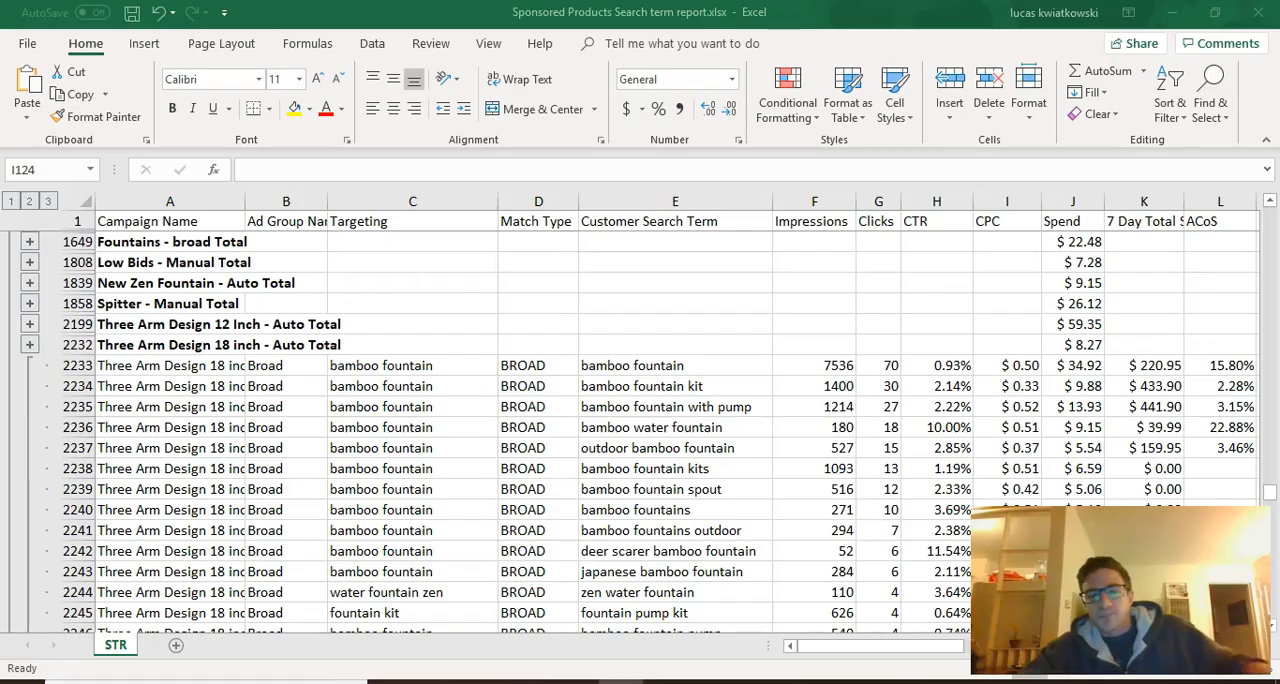
scroll(659, 492, "down", 1)
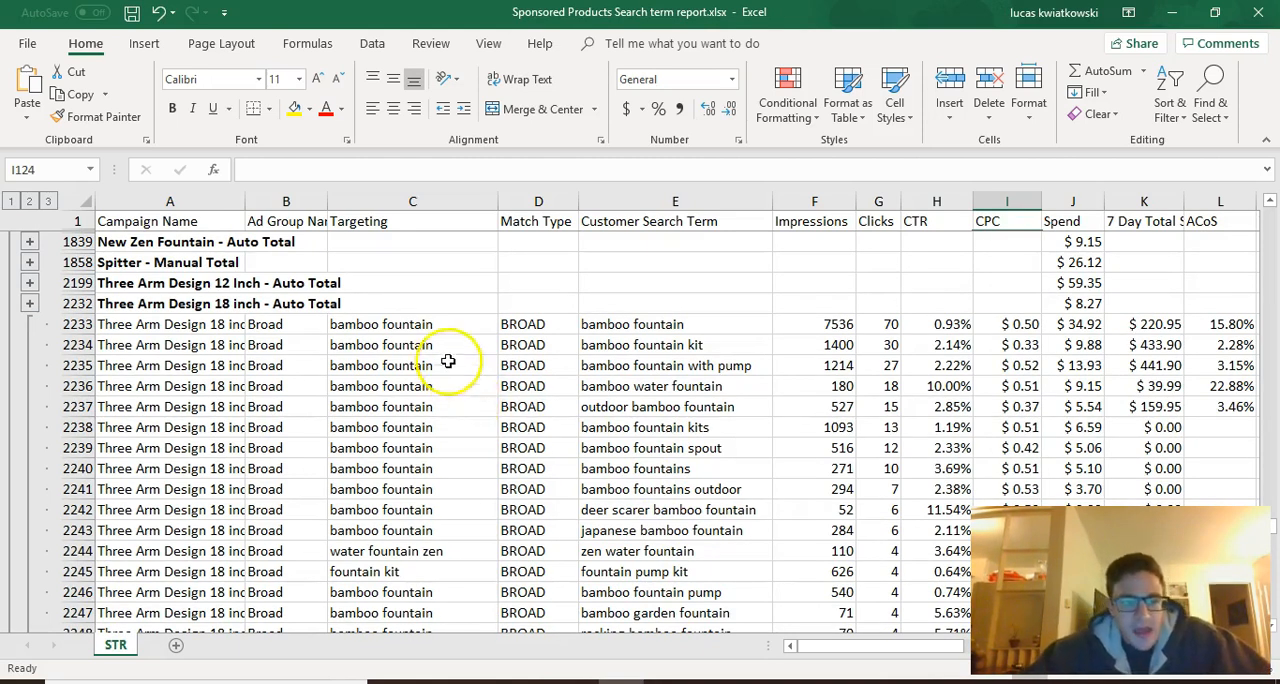
left_click(438, 325)
left_click_drag(438, 325, 426, 427)
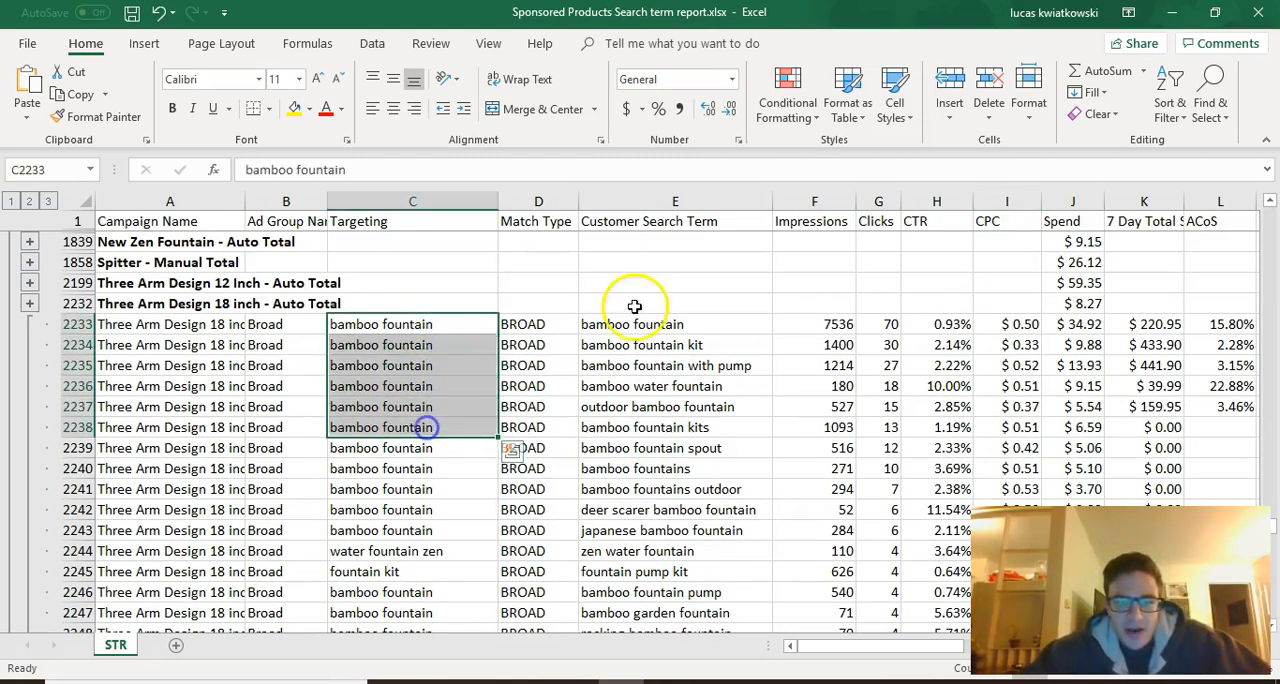
left_click(690, 332)
left_click_drag(690, 337, 677, 386)
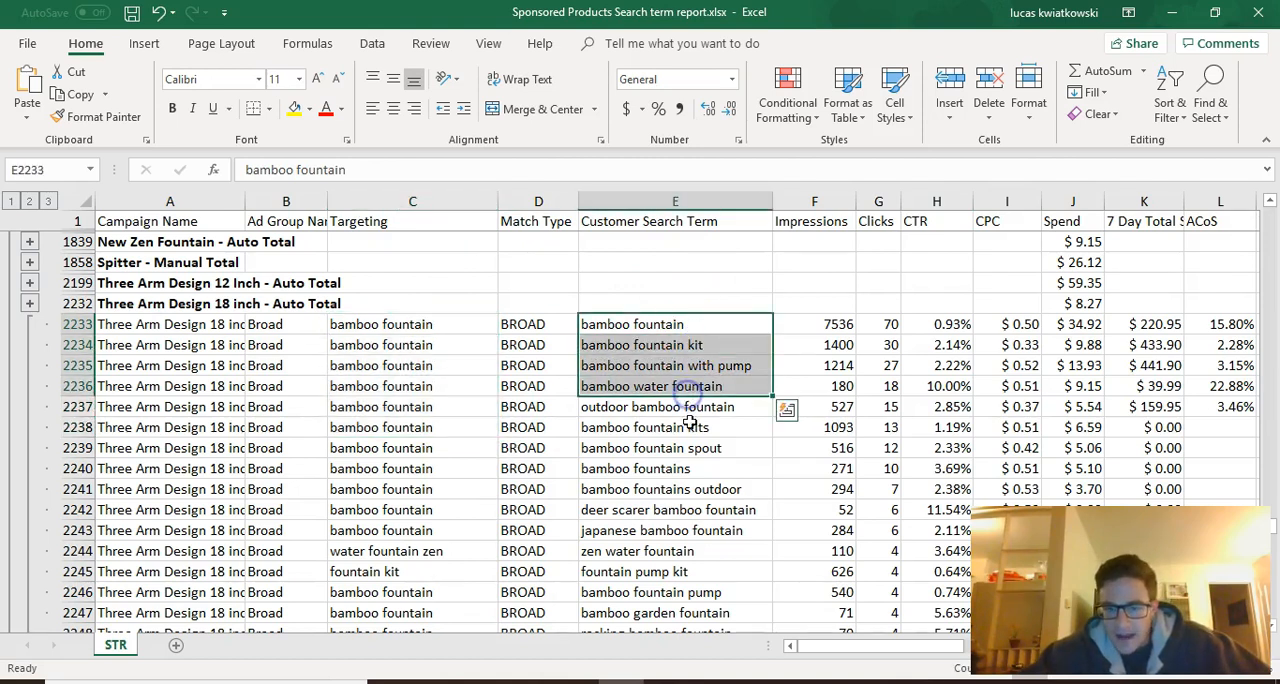
left_click(688, 425)
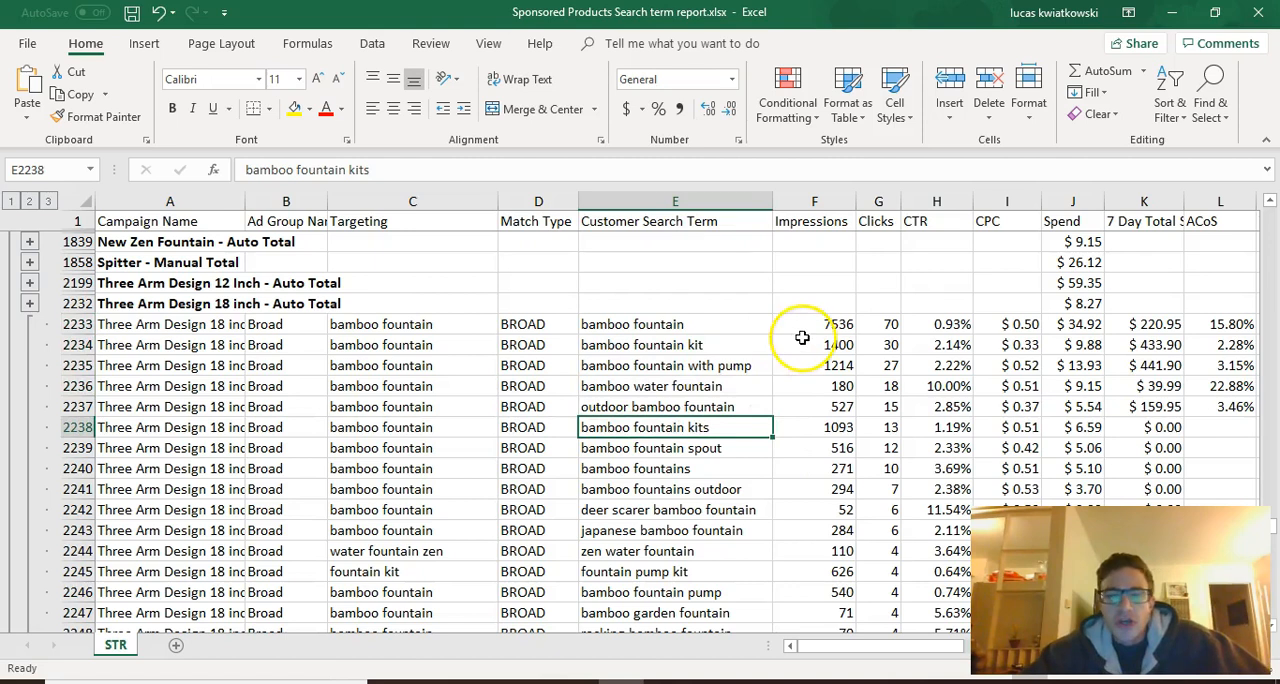
Check the clicks and 7-day total sales for the "bamboo fountain" customer search term in row 2233
left_click(691, 326)
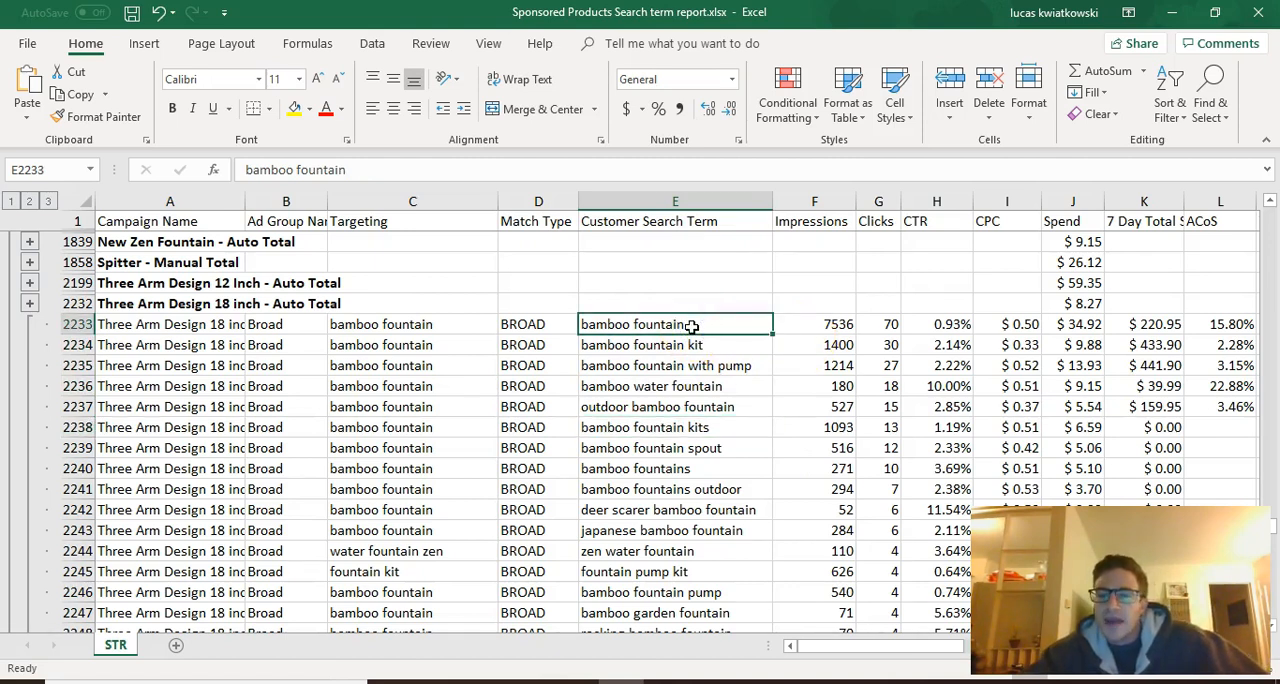
left_click(889, 325)
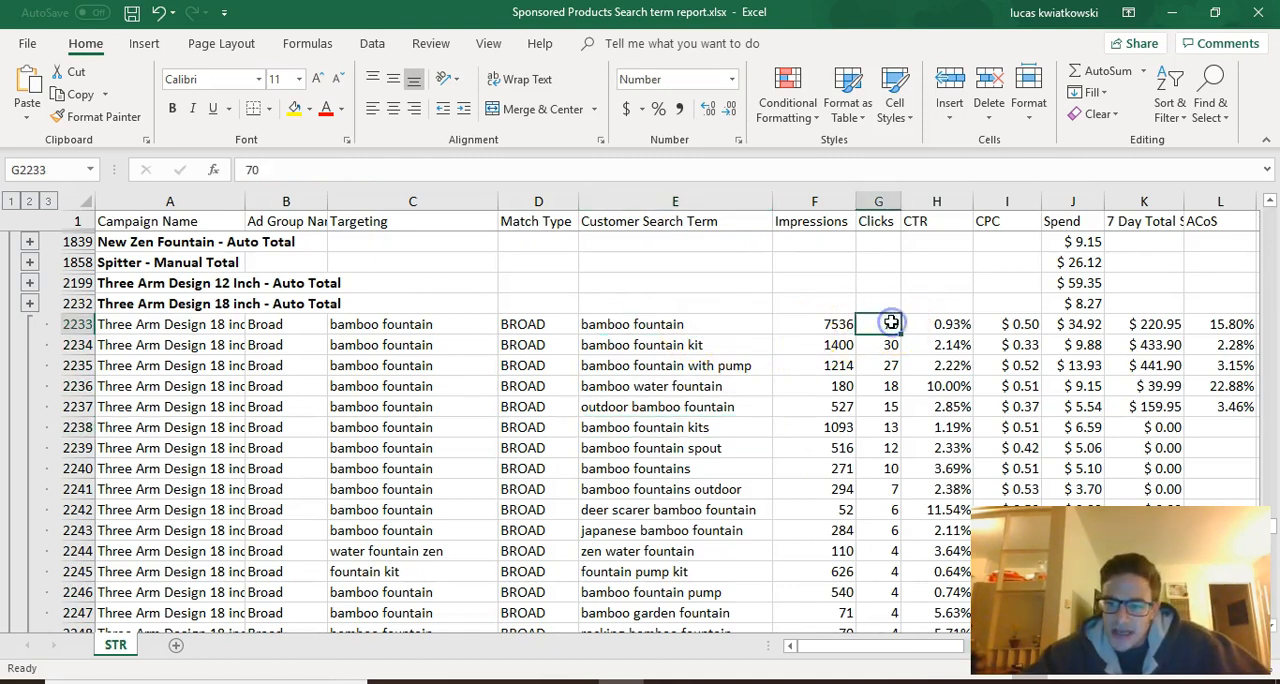
left_click(1148, 326)
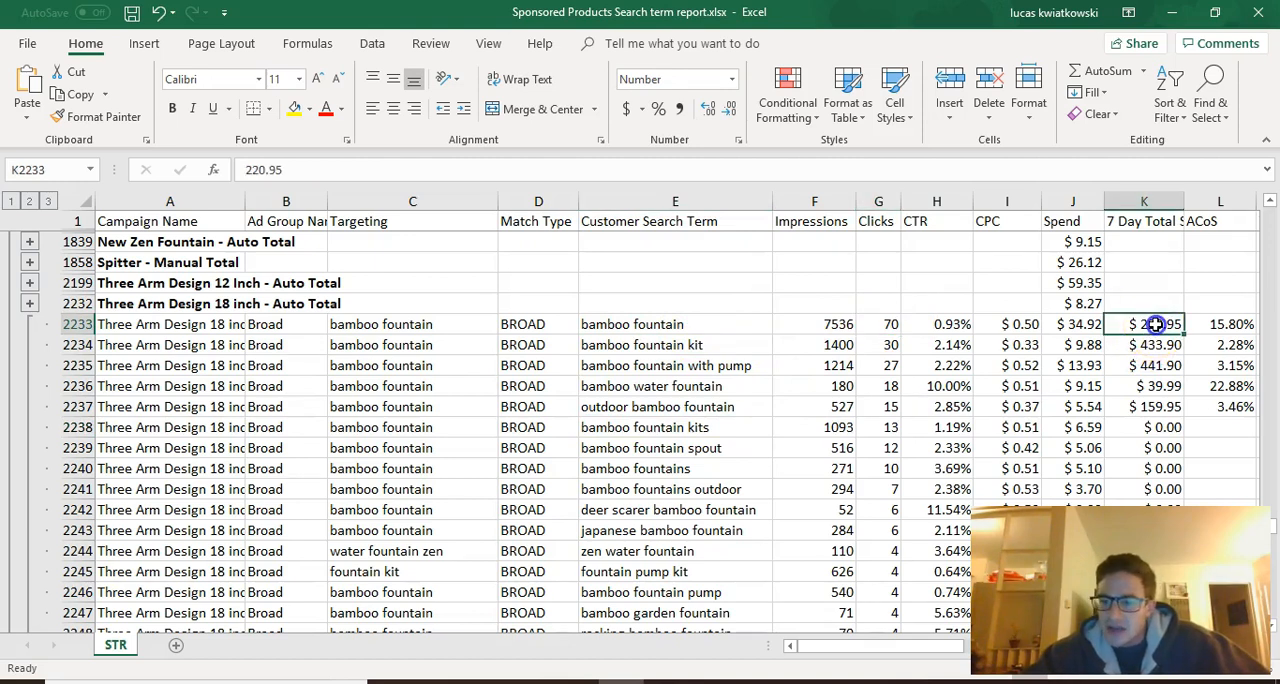
Review the 7-day total sales of the top three bamboo fountain search terms and browse the campaign's remaining search terms
left_click(1145, 344)
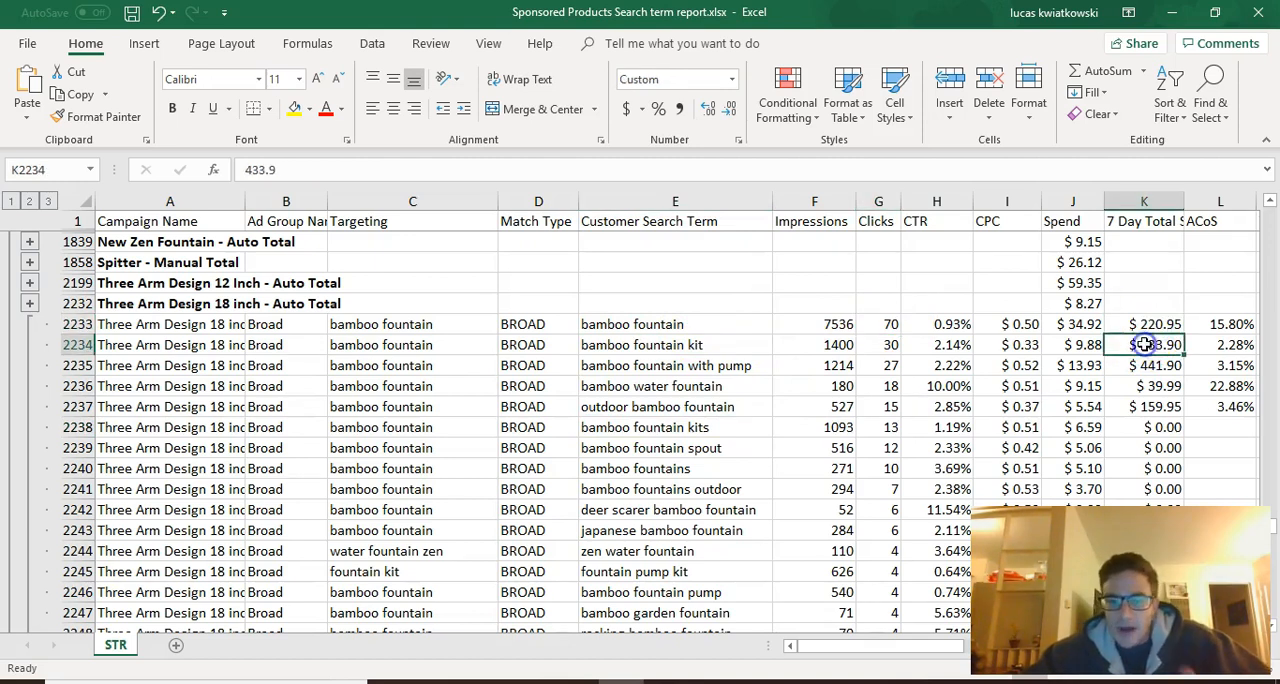
left_click(697, 325)
left_click_drag(697, 325, 712, 370)
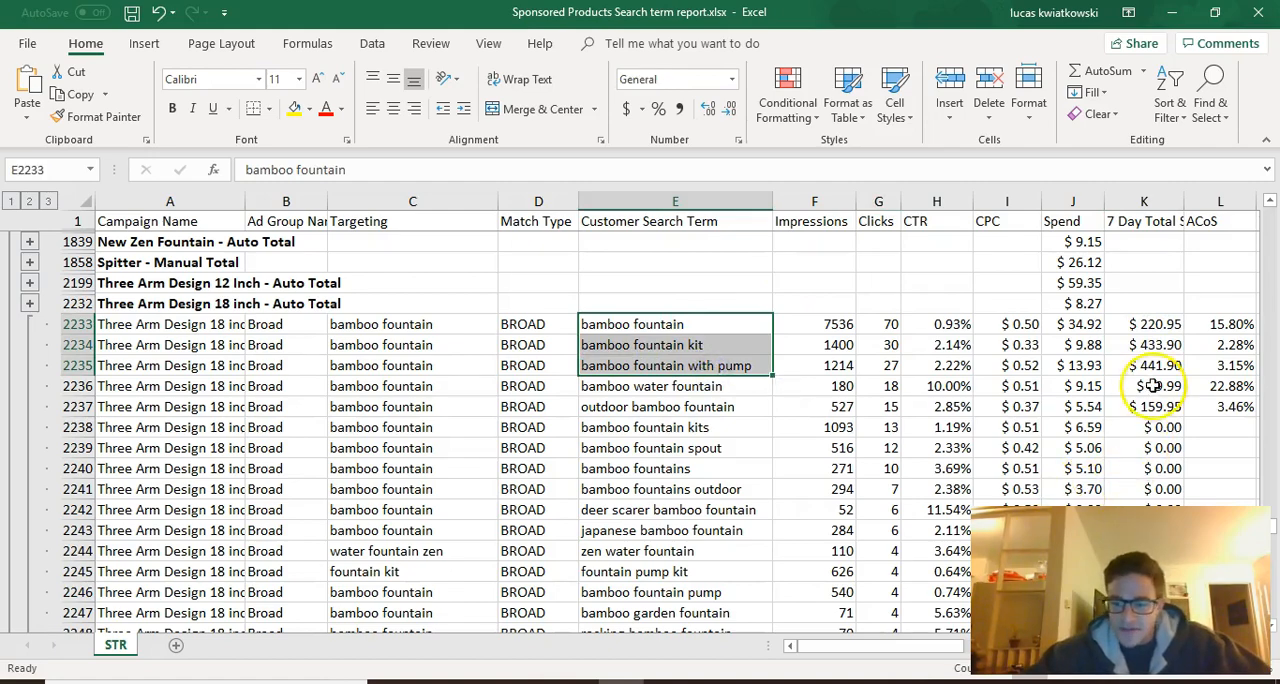
scroll(850, 462, "down", 5)
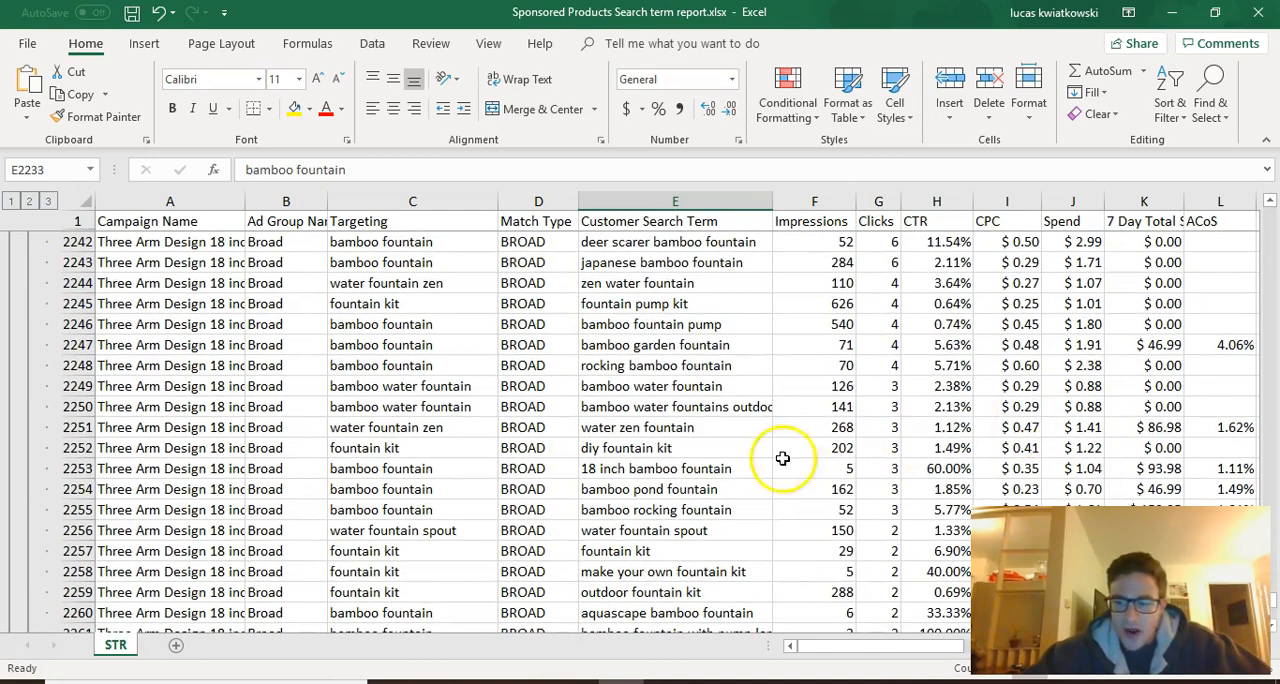
scroll(782, 536, "down", 2)
scroll(782, 536, "up", 7)
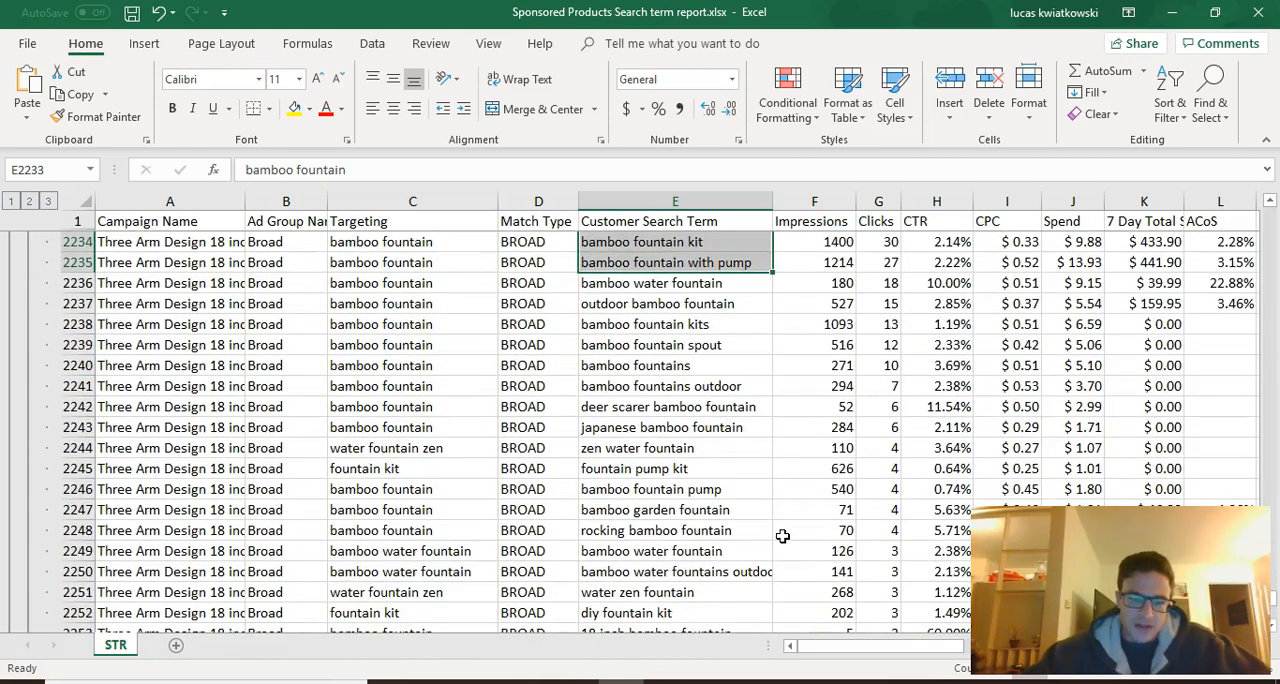
scroll(782, 536, "up", 1)
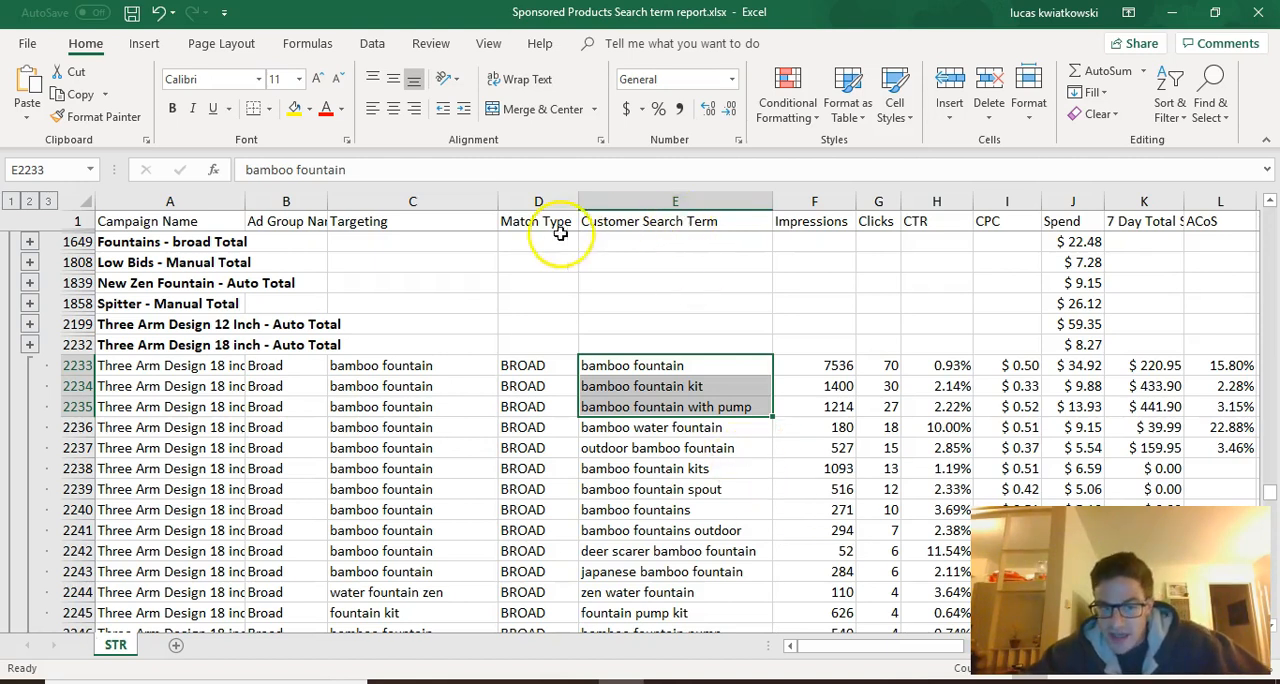
Compare the targeting in rows 2233 to 2236 with the customer search terms and copy the search terms in E2233:E2235
left_click(429, 218)
left_click_drag(386, 366, 399, 427)
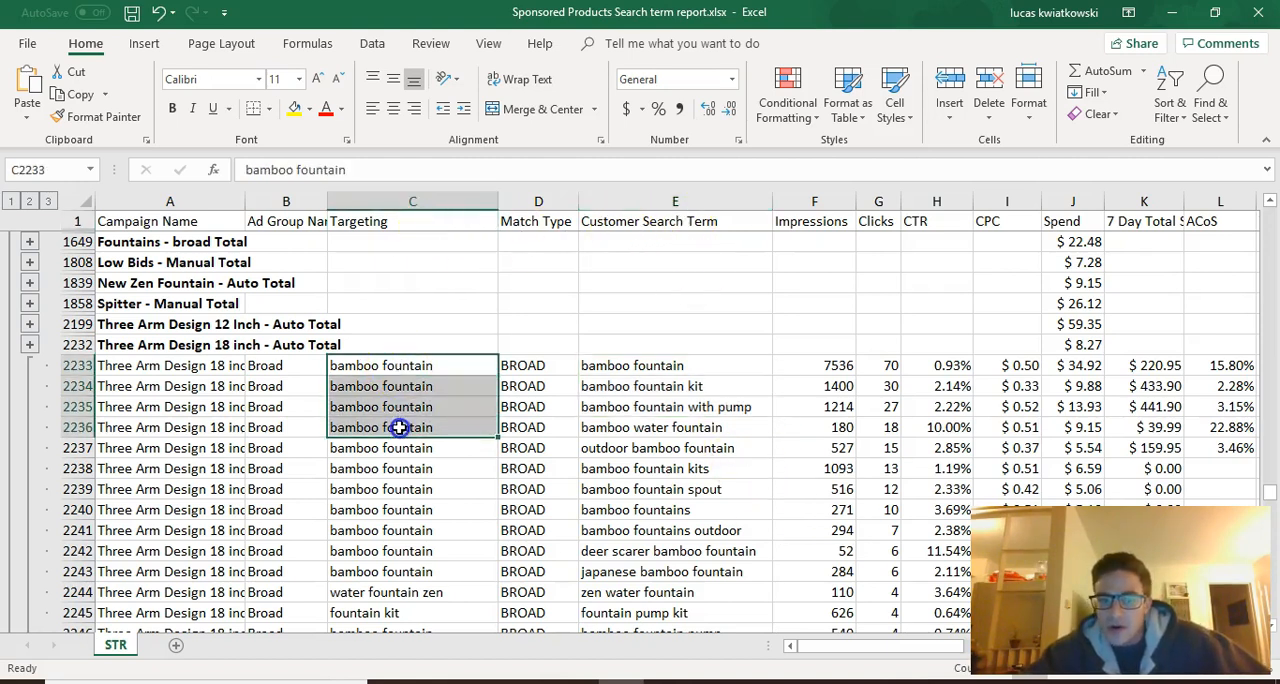
left_click_drag(605, 366, 623, 418)
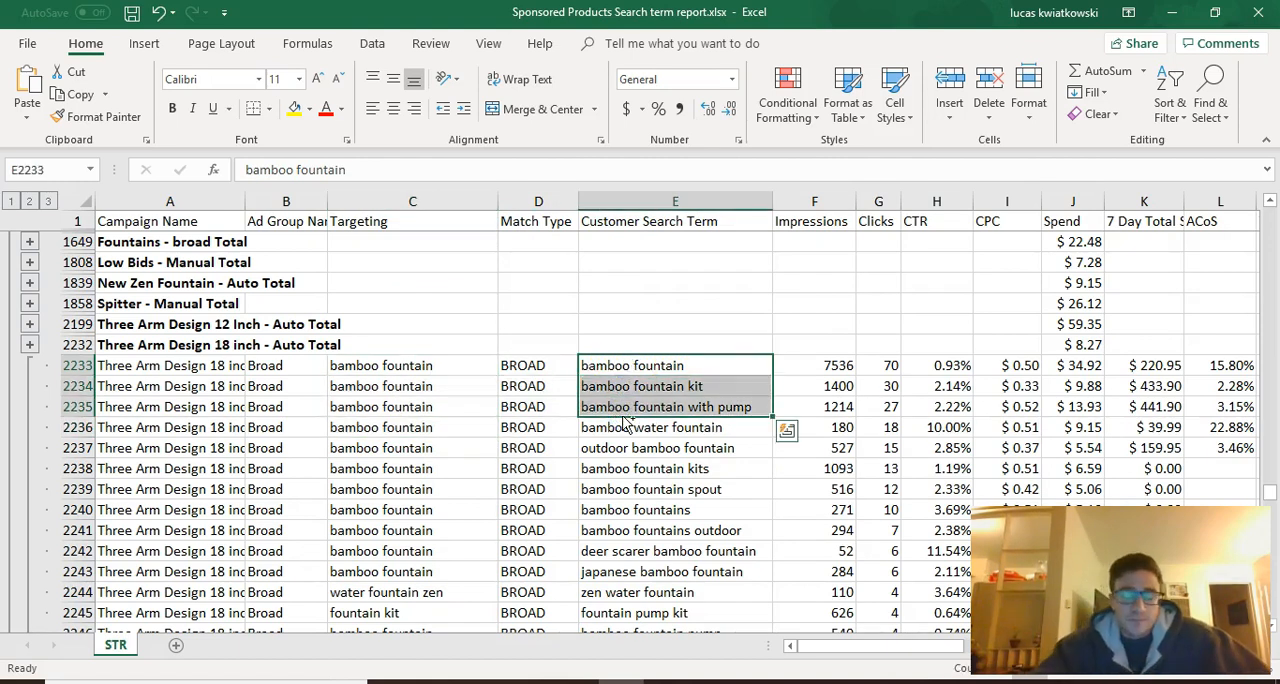
key("ctrl+c")
Switch to Amazon Seller Central and start creating a new Sponsored Products campaign from the all campaigns page
left_click(540, 681)
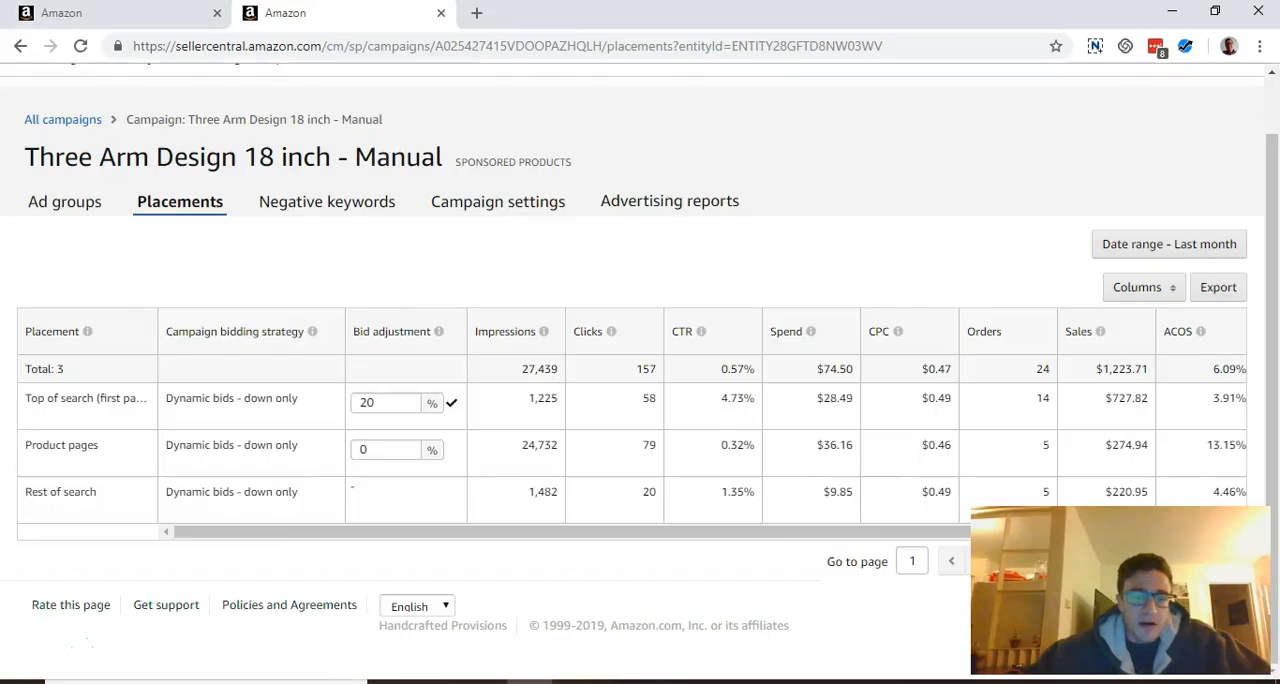
scroll(455, 398, "up", 1)
mouse_move(200, 120)
left_click(193, 167)
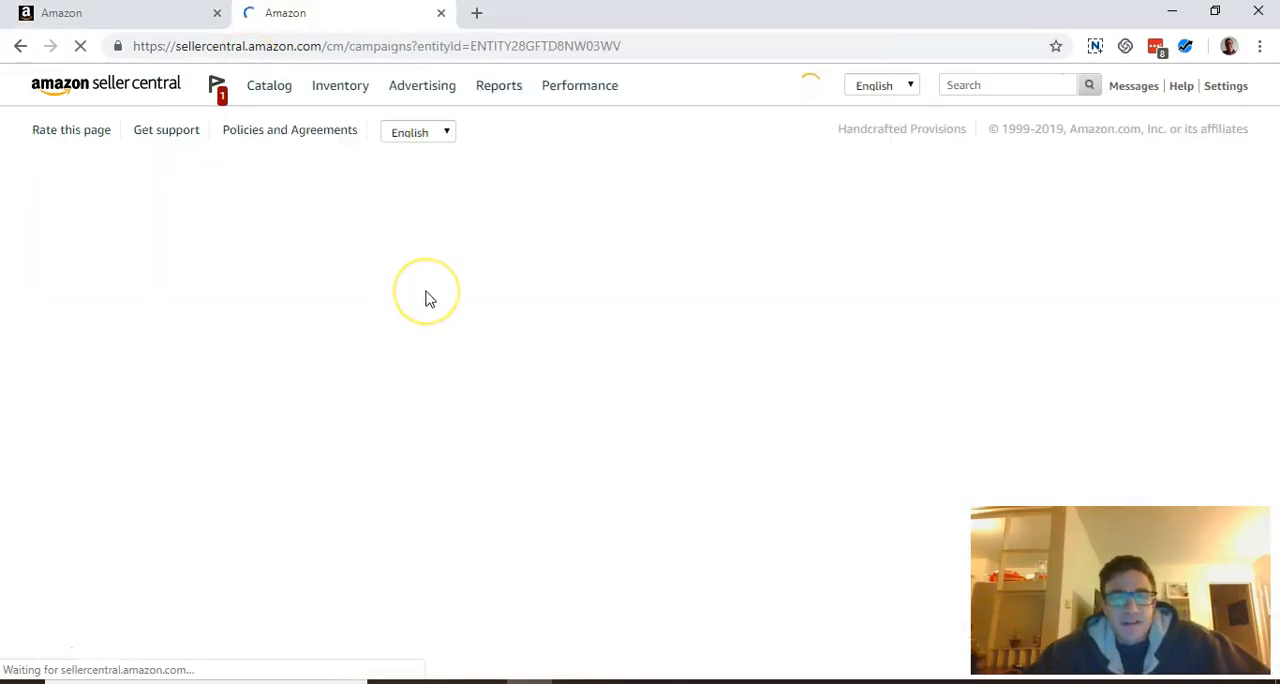
left_click(66, 277)
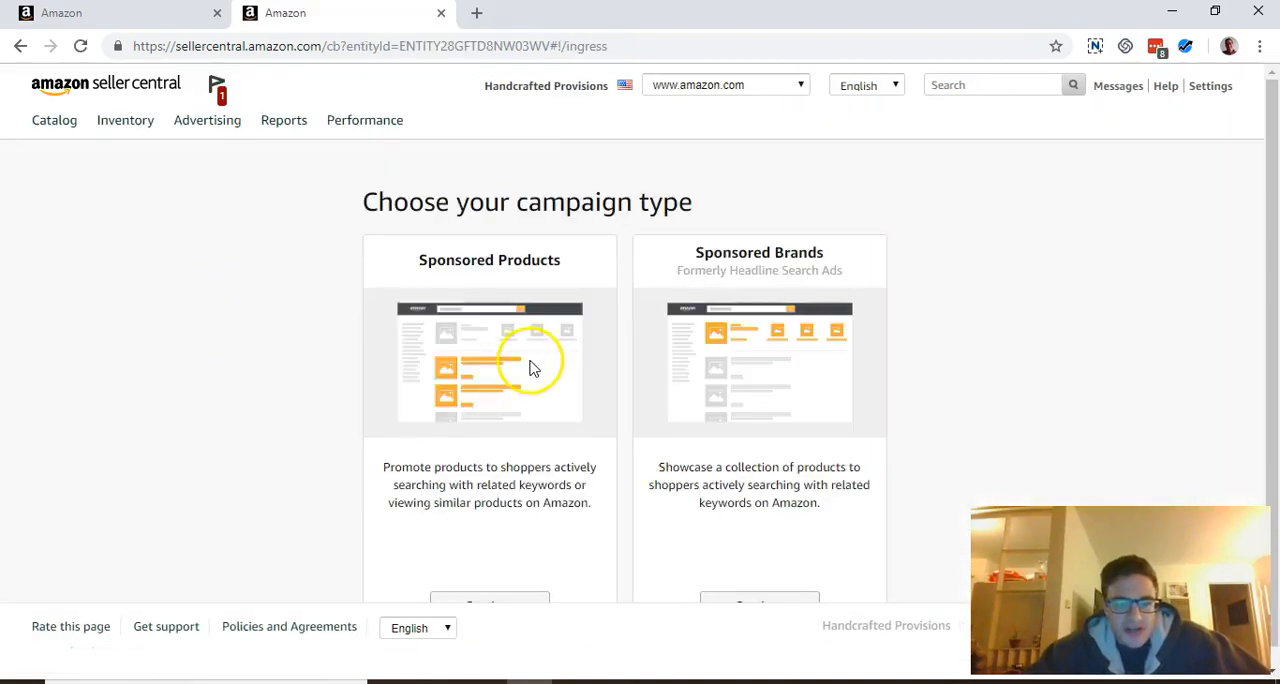
left_click(490, 583)
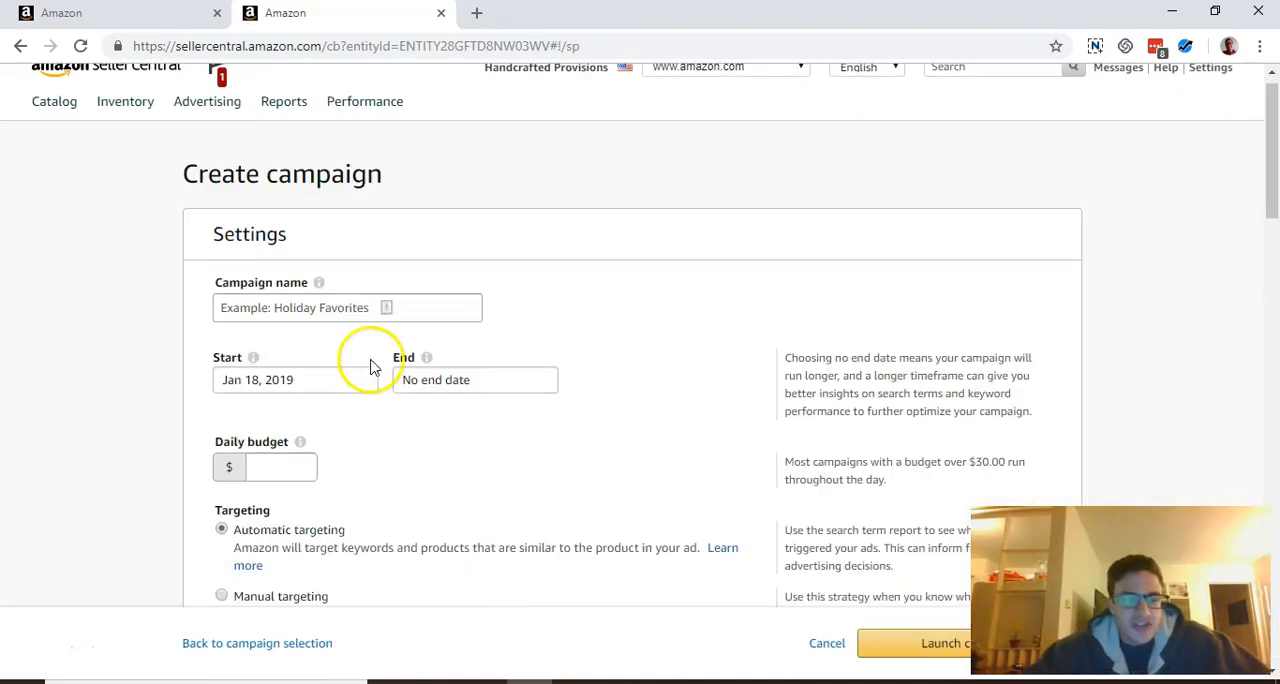
Name the campaign Test, set its daily budget to $10 and choose manual targeting
left_click(360, 307)
type("Test")
scroll(362, 308, "down", 2)
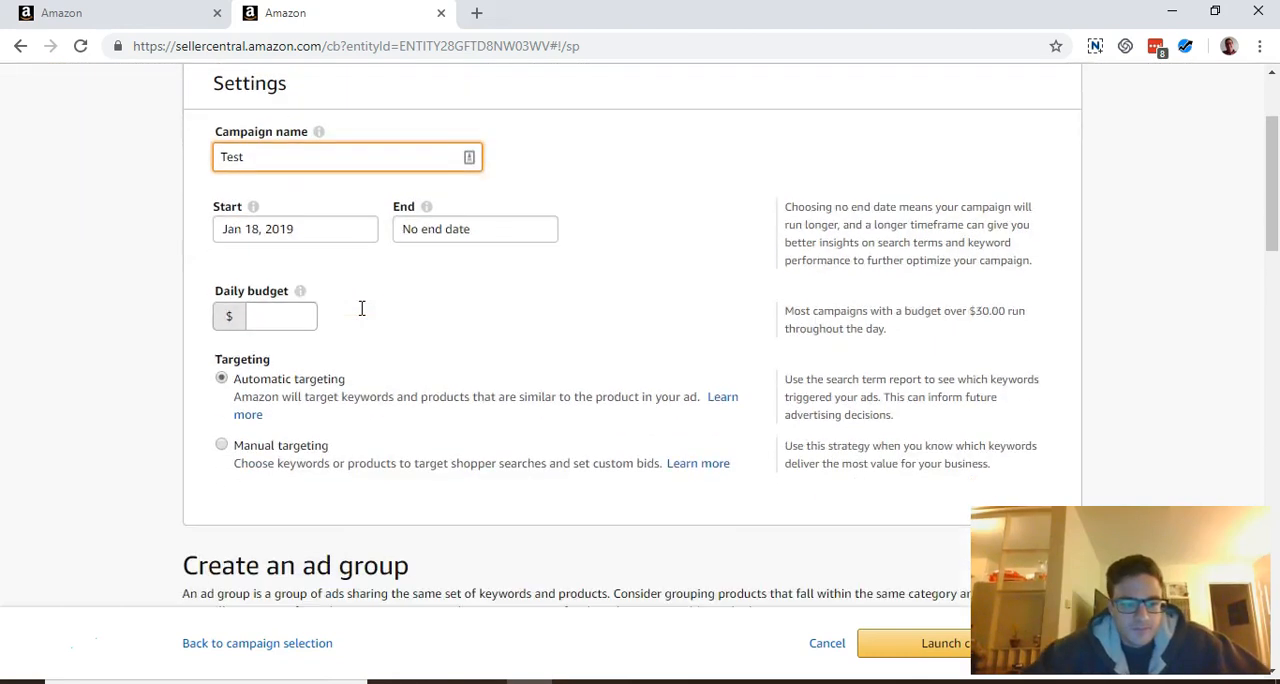
left_click(279, 304)
type("10")
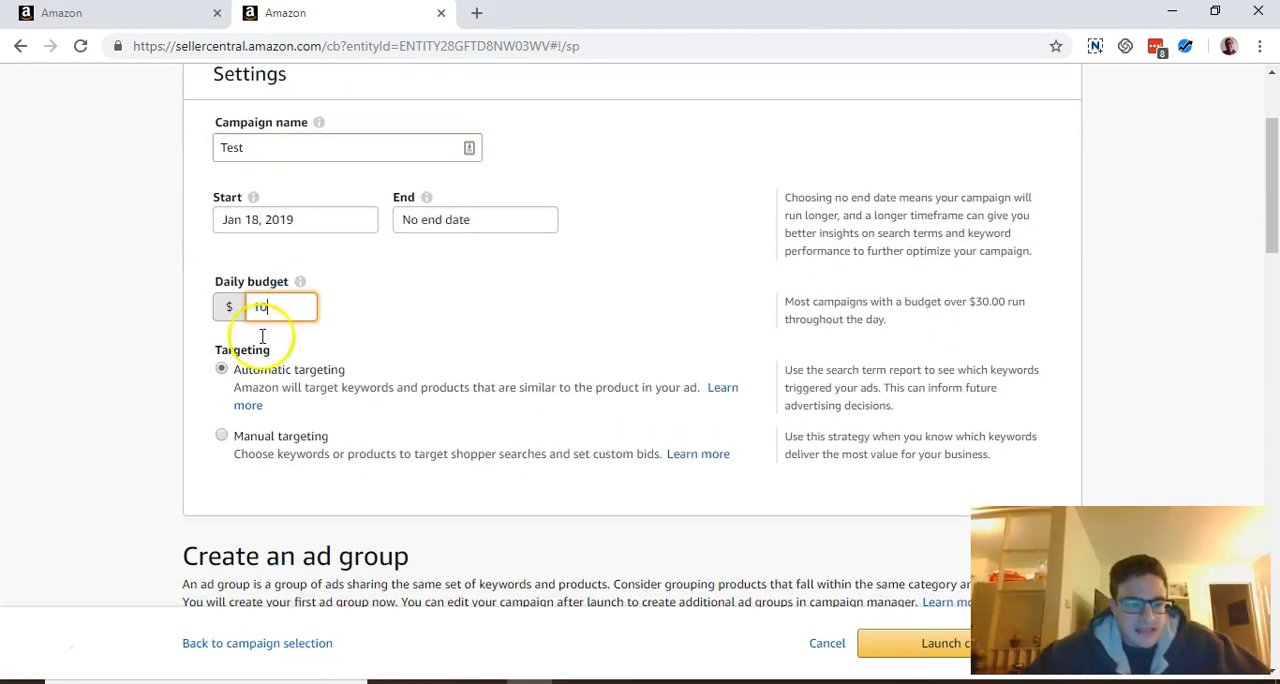
left_click(229, 443)
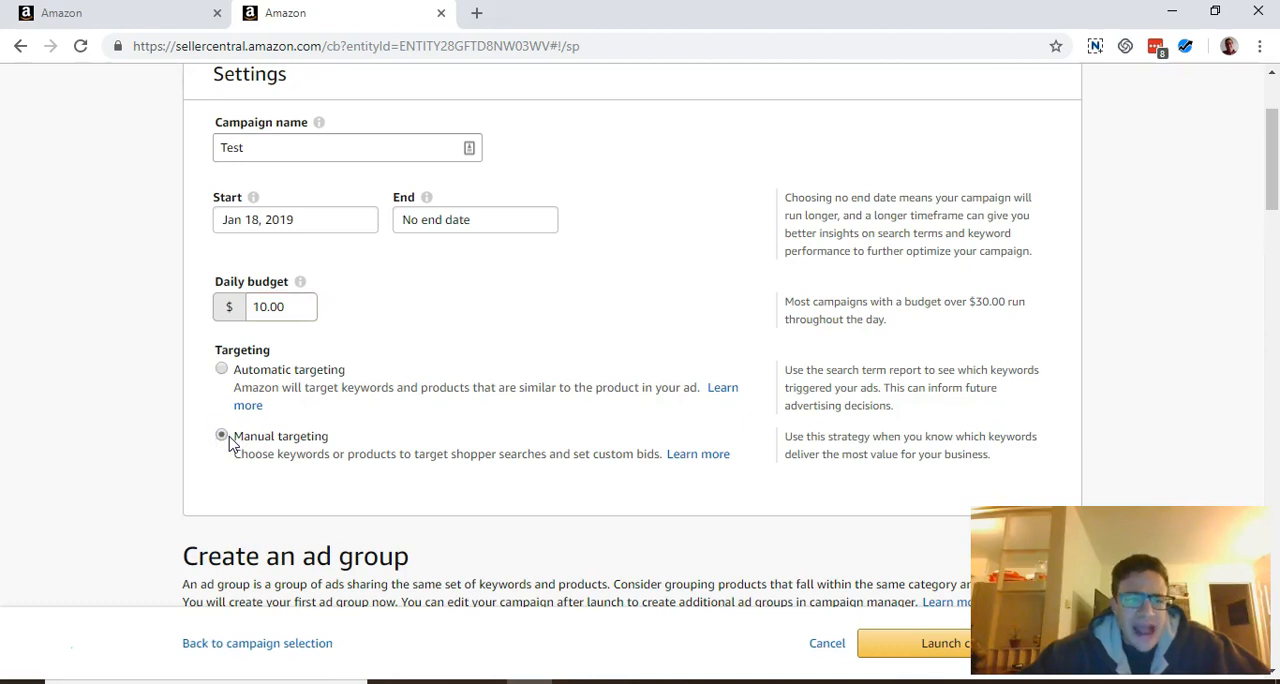
Rename the campaign "High Volume Keywords - First Page - Exact"
double_click(231, 148)
type("High VOlu")
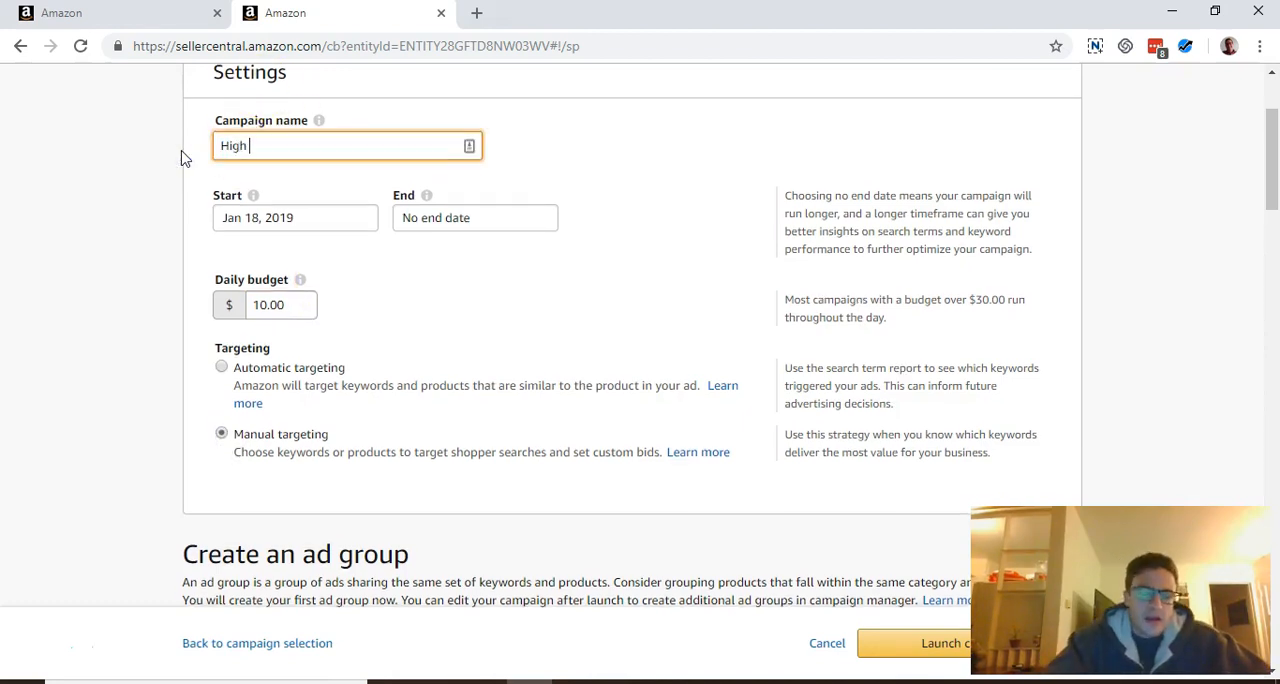
key("BackSpace")
key("BackSpace")
key("BackSpace")
type("olume Keywords - First Page - Exact")
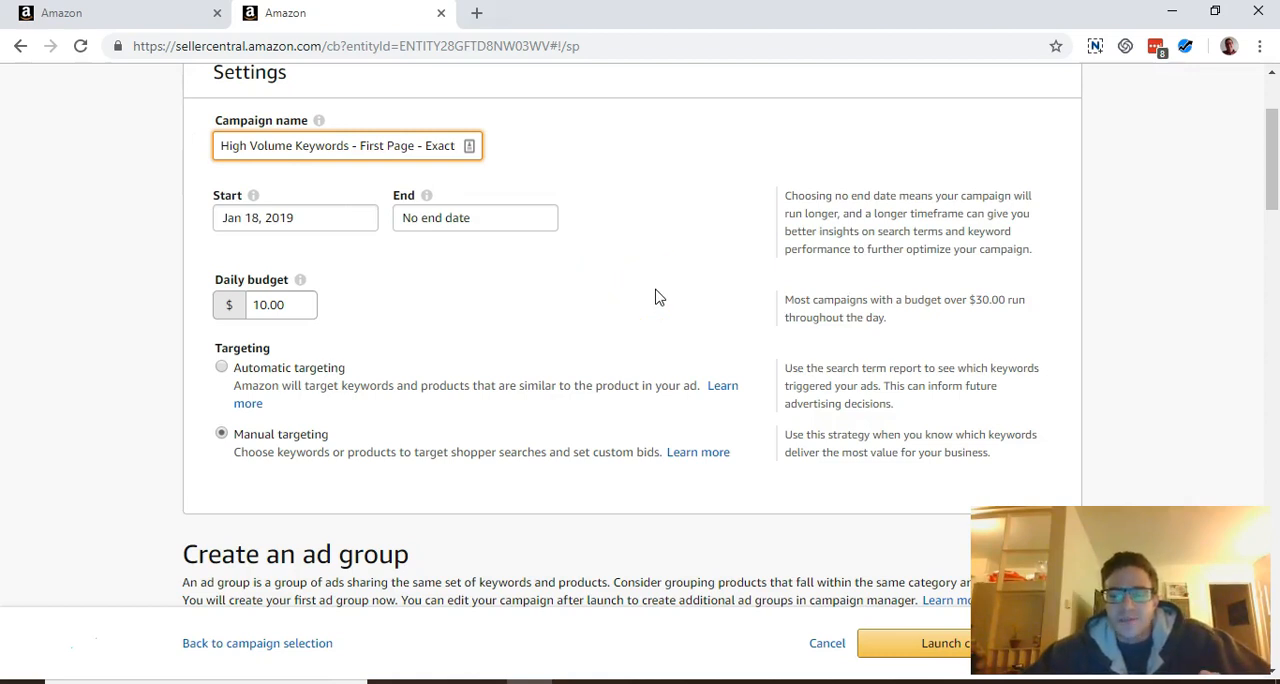
Name the campaign's ad group "Exact"
scroll(655, 297, "down", 4)
left_click(370, 368)
type("Exact")
Add the Bamboo Fountain with Pump Medium 12 Inch Three Arm Style, SKU 10200a, to the campaign's products
scroll(370, 368, "down", 3)
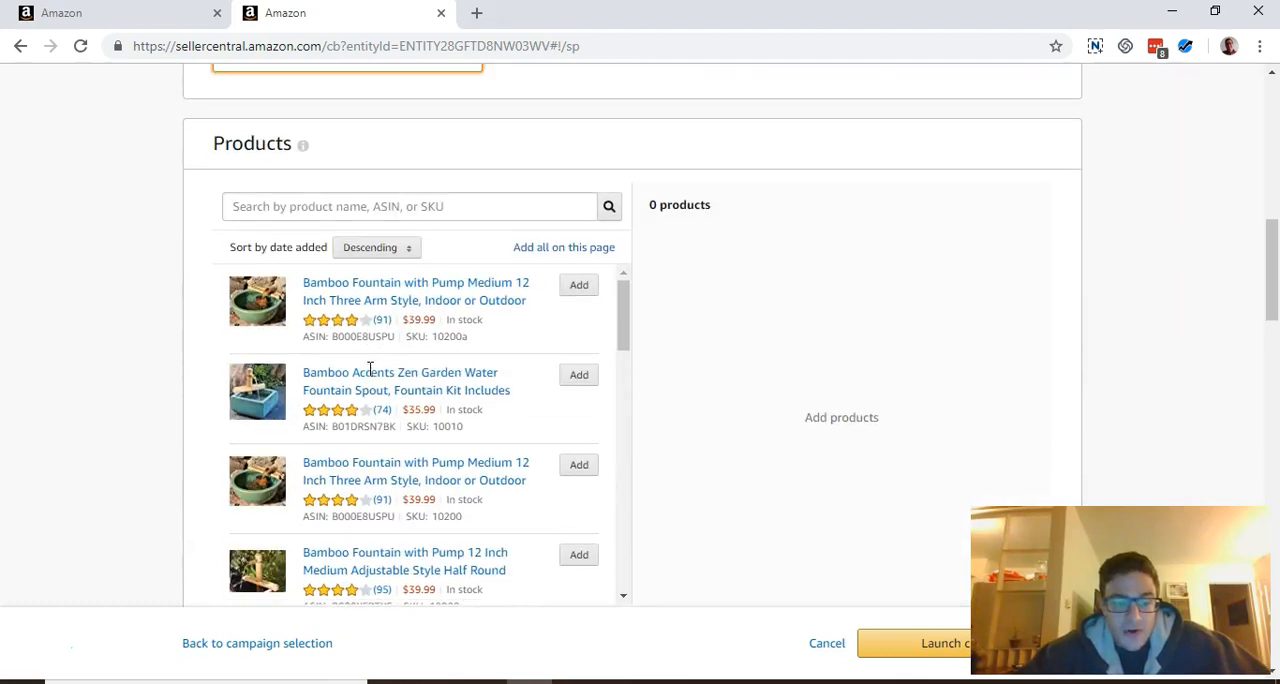
left_click(588, 287)
scroll(605, 290, "down", 3)
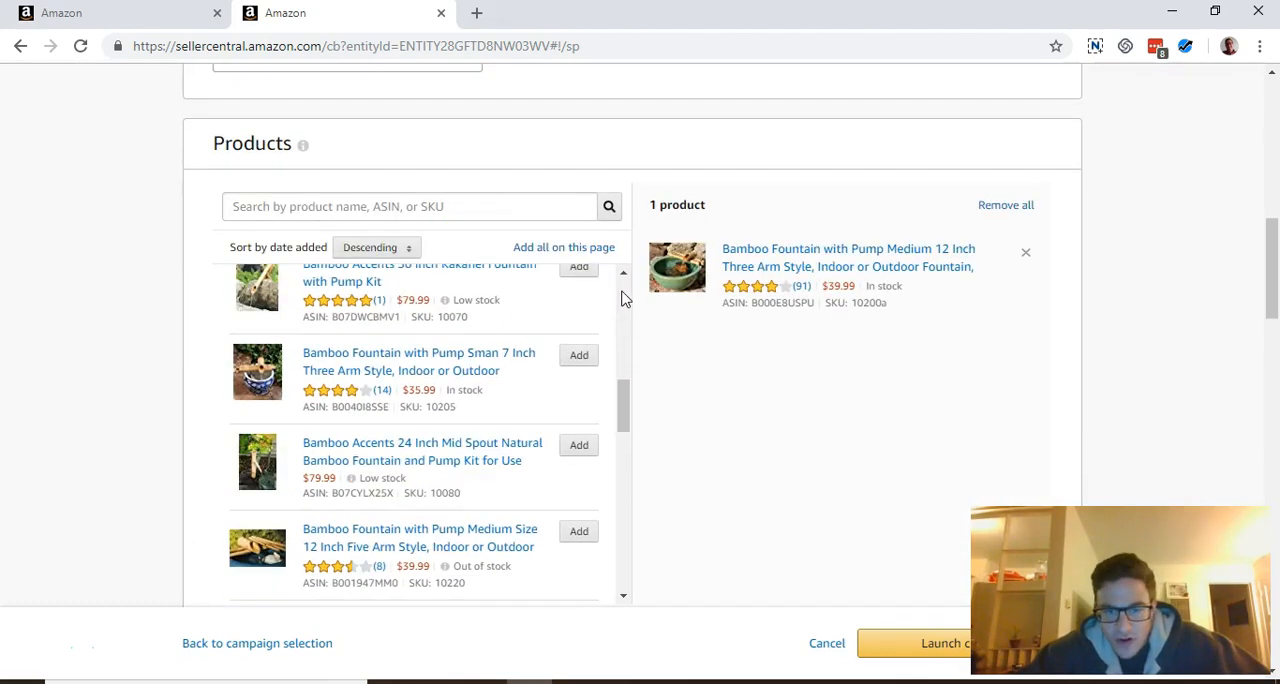
Add the copied terms bamboo fountain, bamboo fountain kit and bamboo fountain with pump as keywords with Exact match type
scroll(57, 366, "down", 6)
scroll(243, 402, "down", 3)
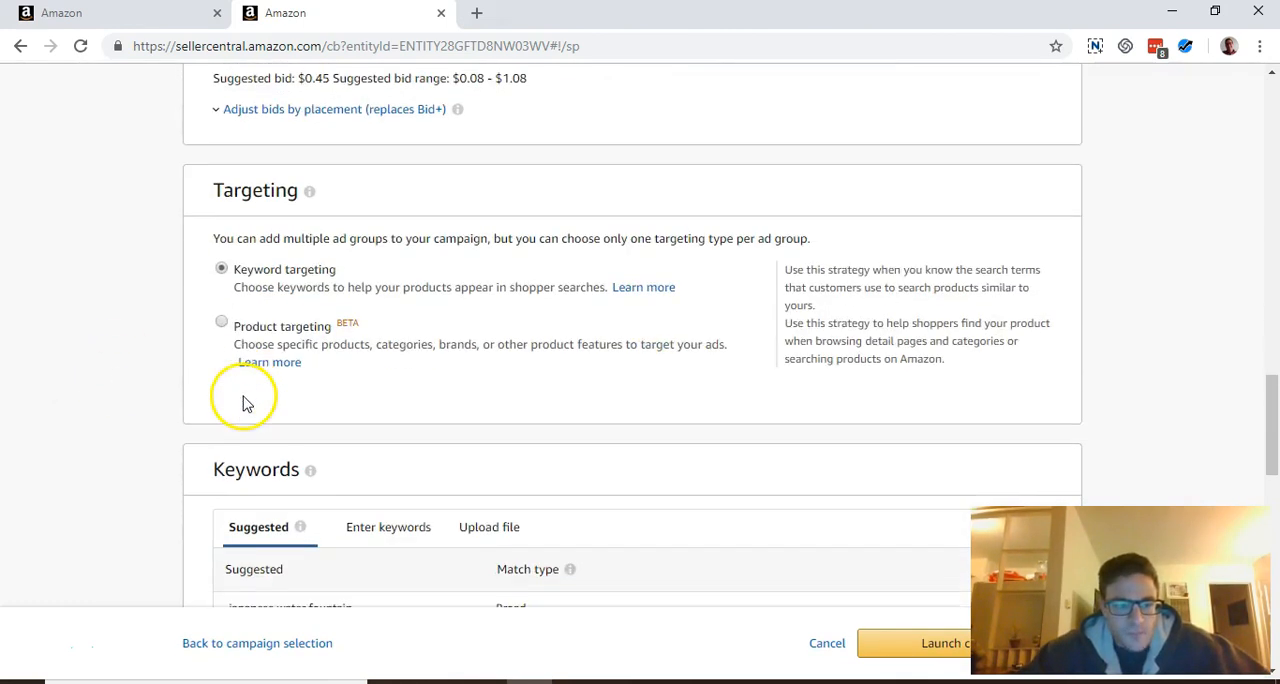
scroll(470, 426, "down", 4)
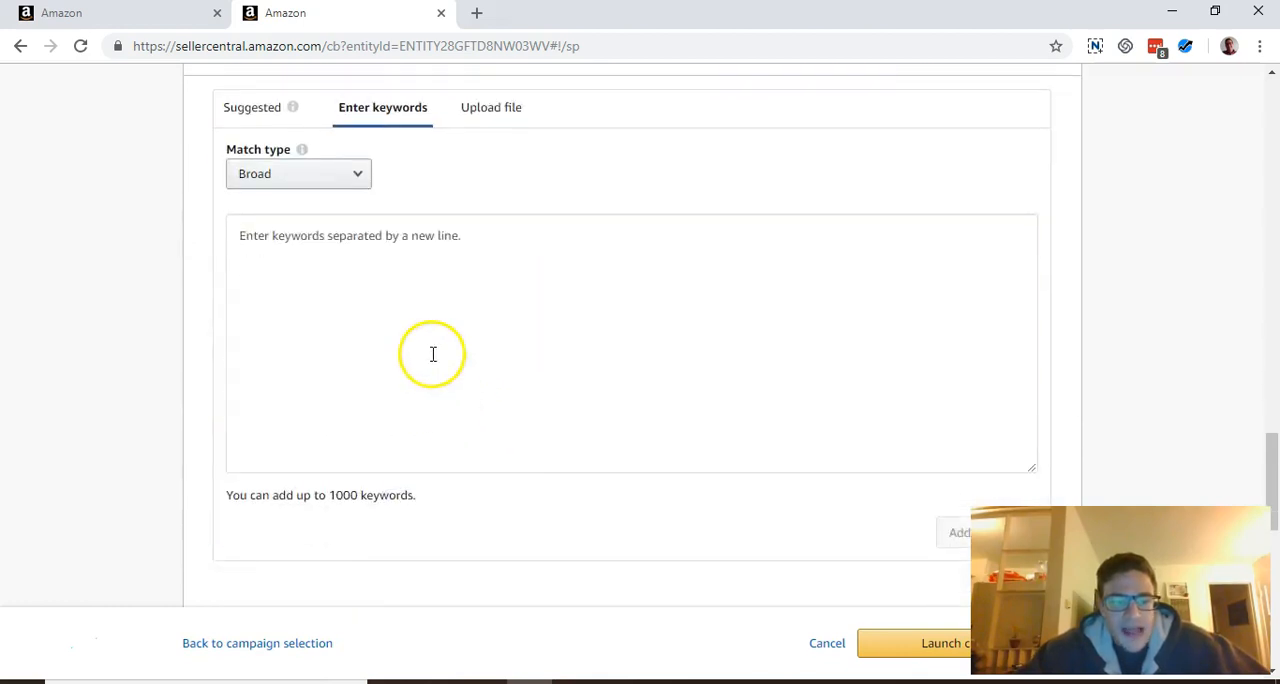
left_click(431, 352)
key("ctrl+v")
left_click(319, 183)
left_click(293, 219)
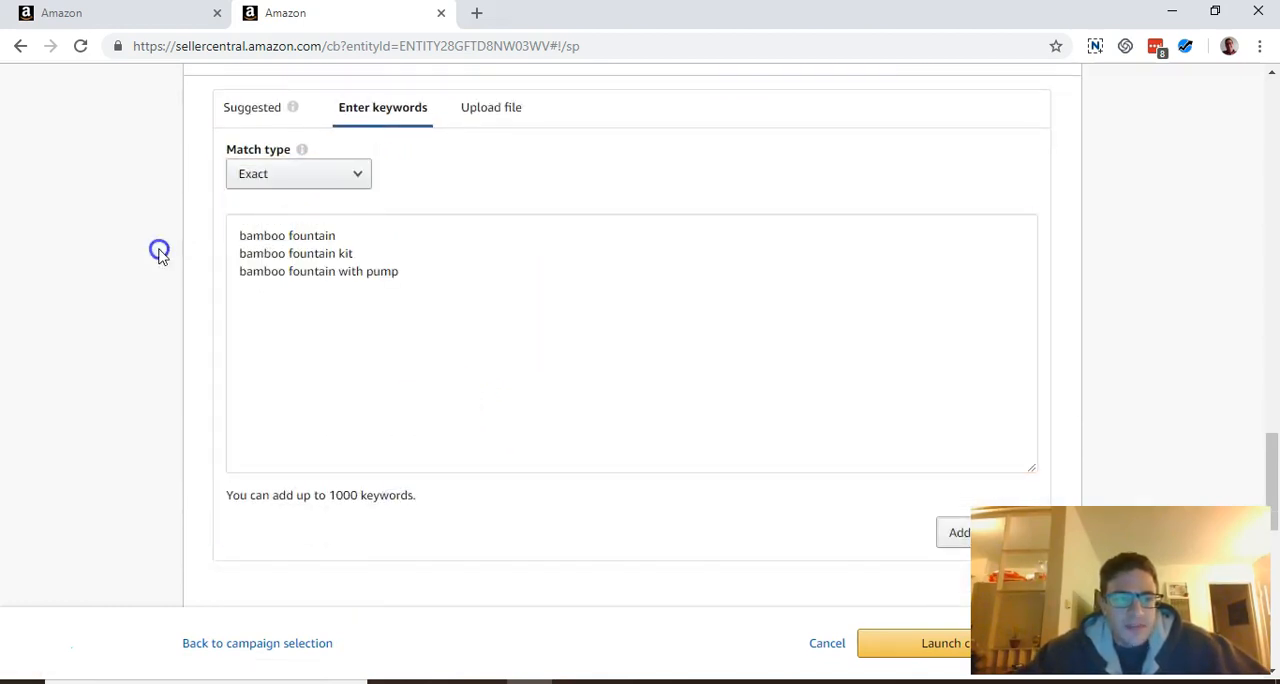
scroll(160, 252, "down", 3)
left_click(1005, 270)
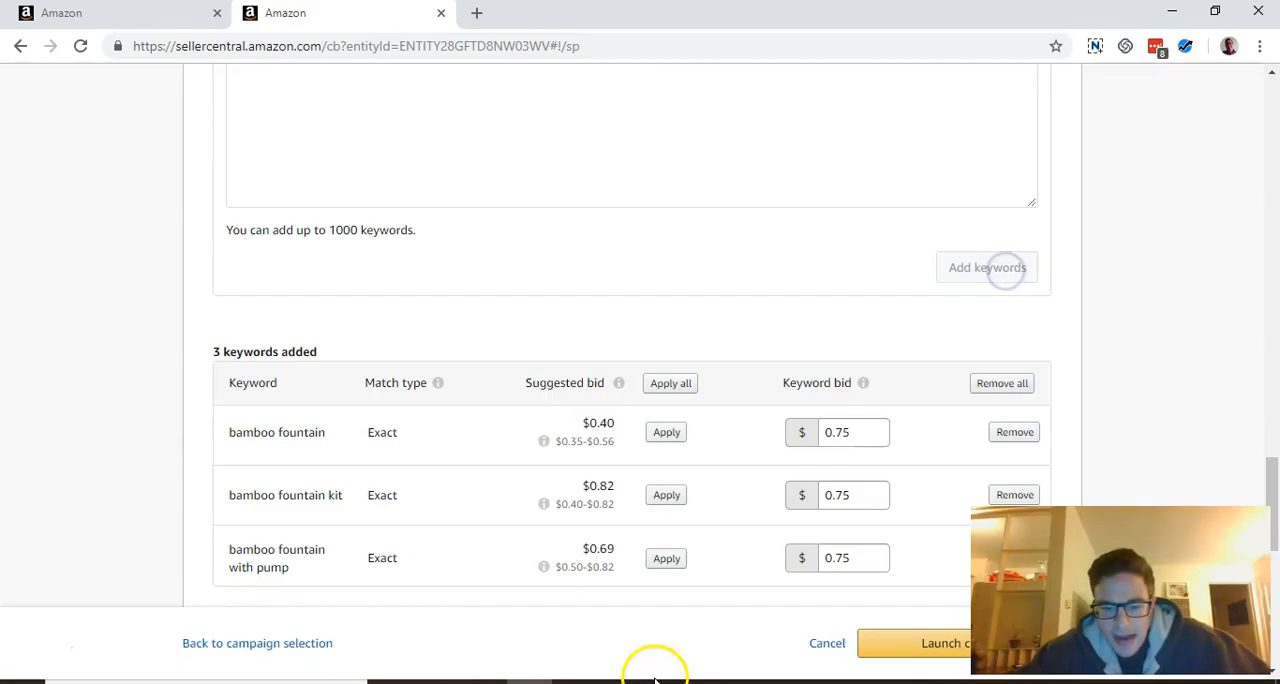
Examine the top search terms' CPC values in the Excel search term report and compare them with the new campaign's keyword bids
left_click(651, 678)
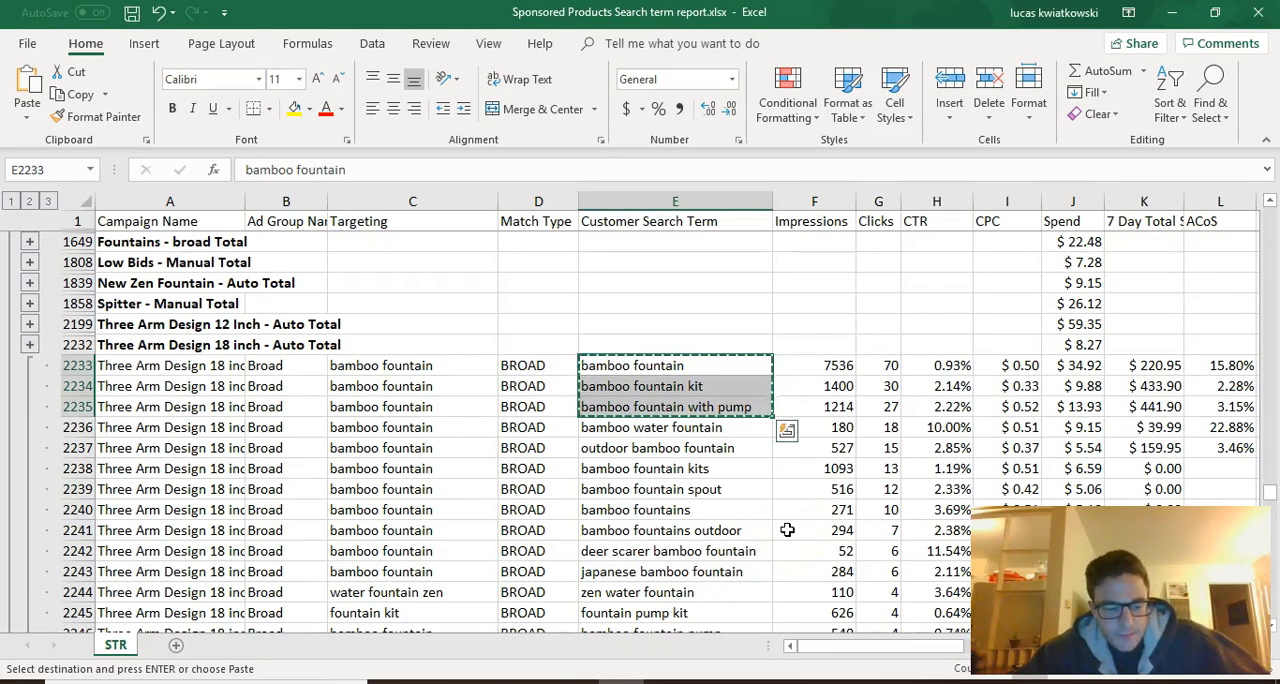
key("Escape")
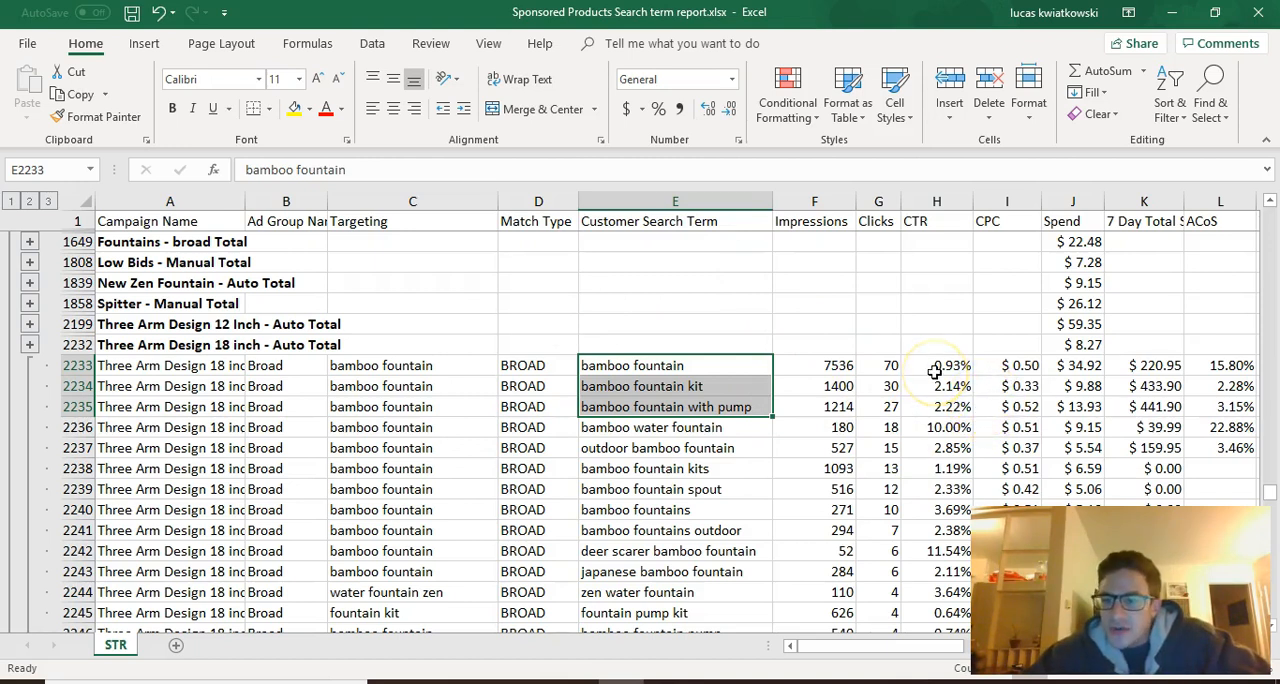
left_click_drag(1017, 365, 1015, 406)
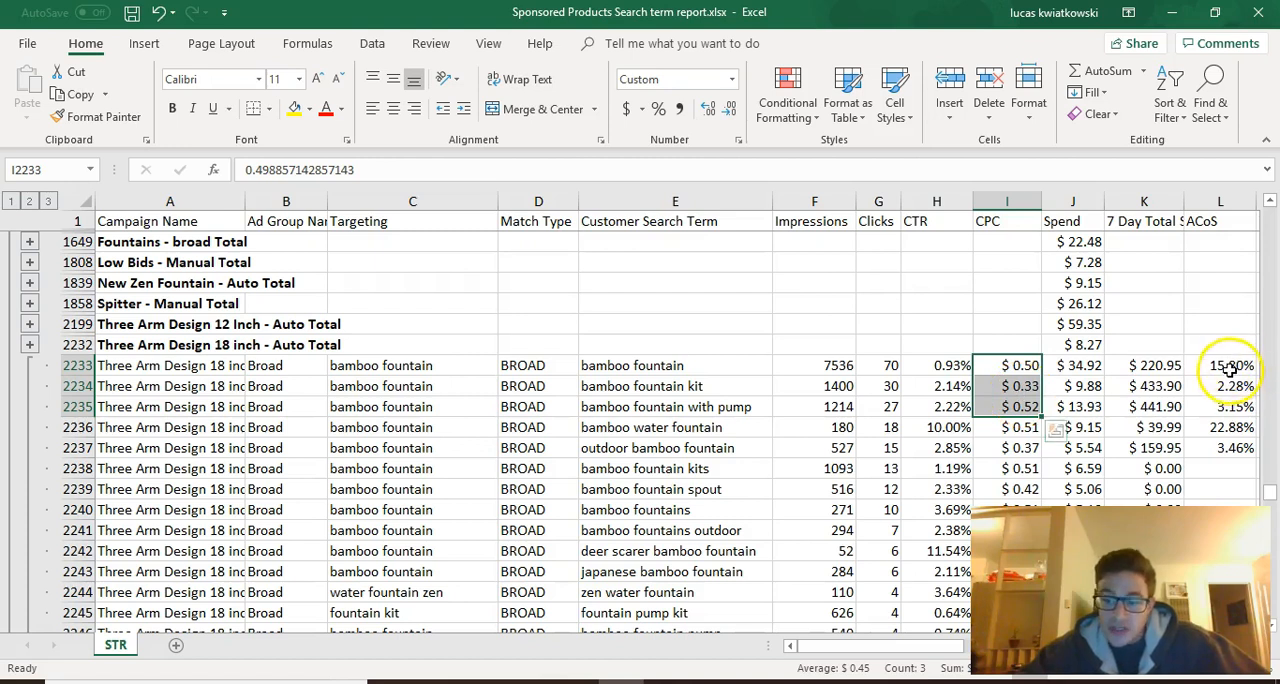
left_click_drag(1006, 366, 1001, 482)
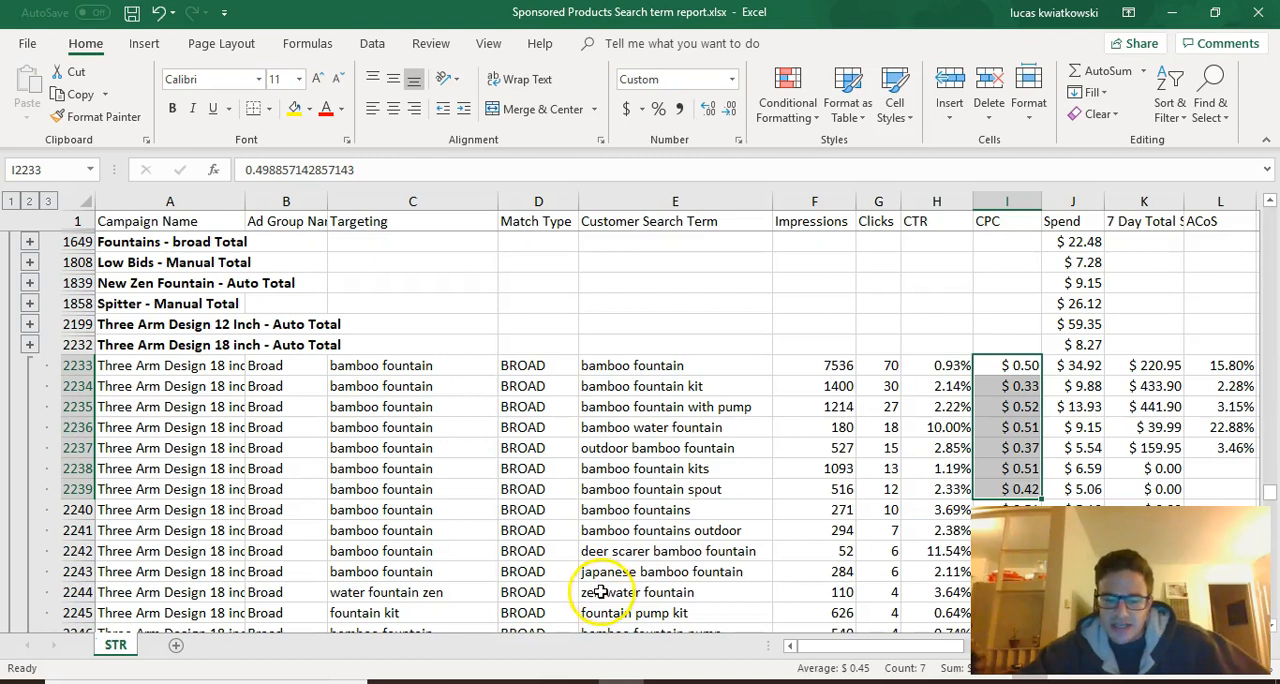
scroll(970, 432, "down", 1)
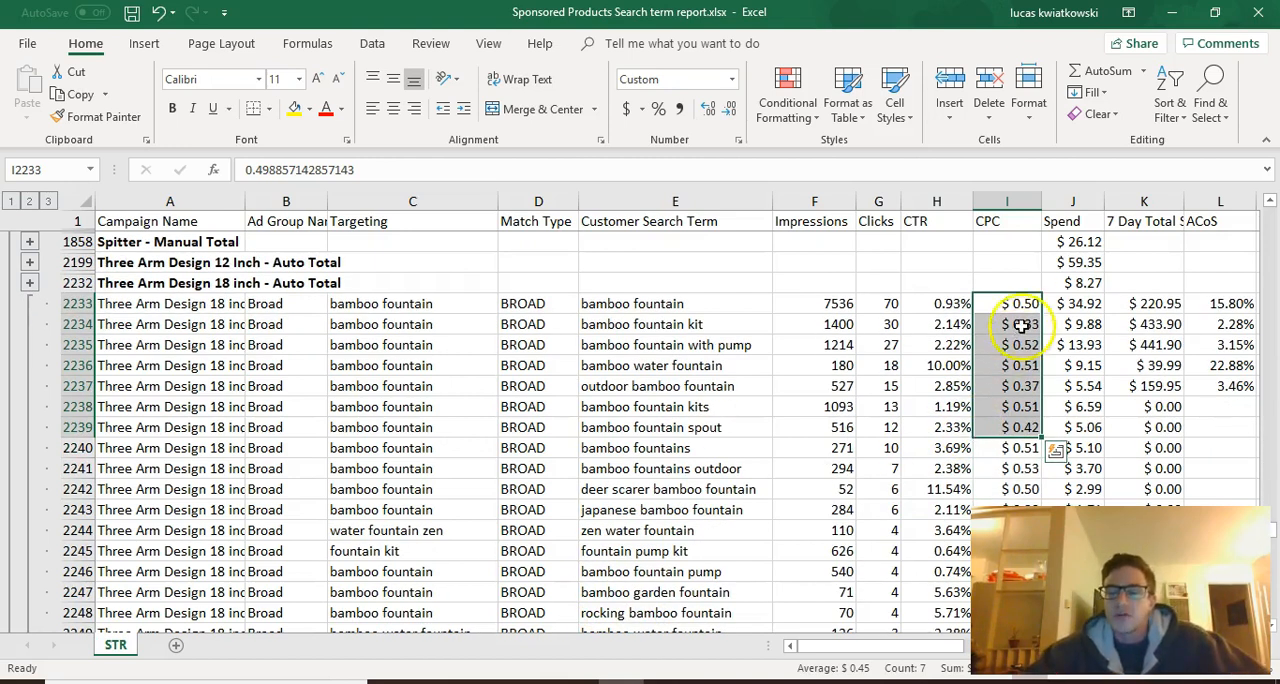
left_click_drag(1020, 306, 1023, 337)
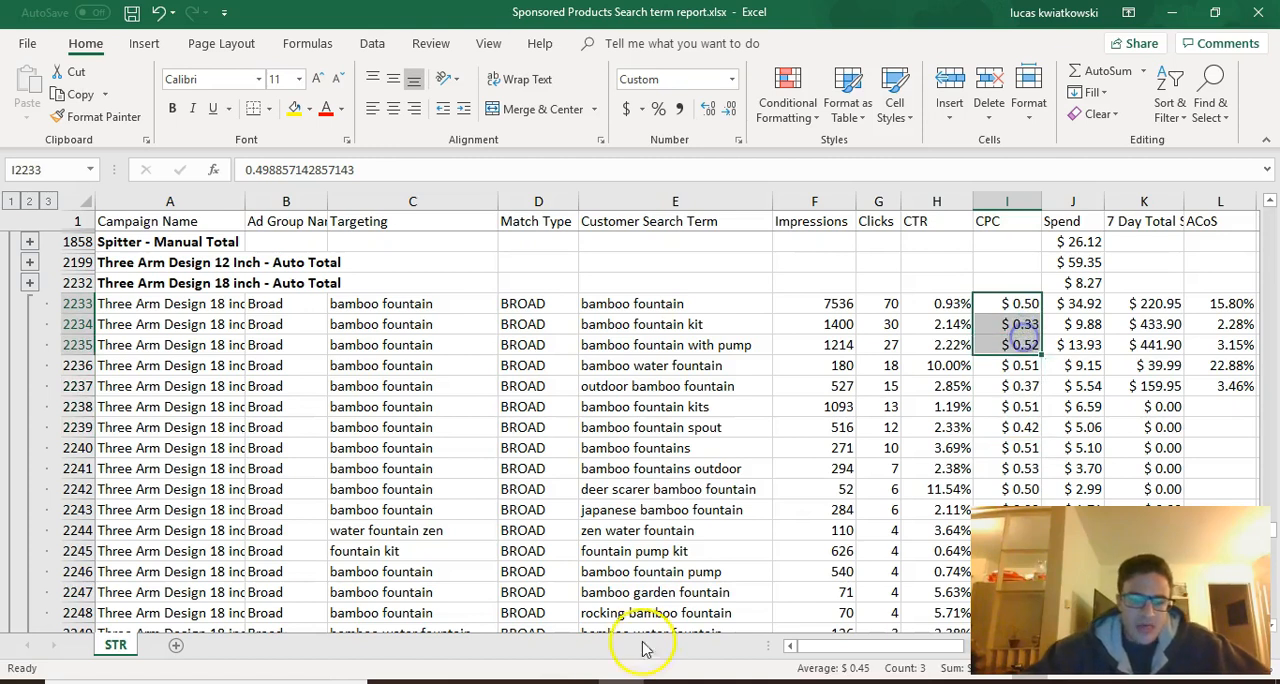
left_click(530, 681)
scroll(595, 410, "down", 1)
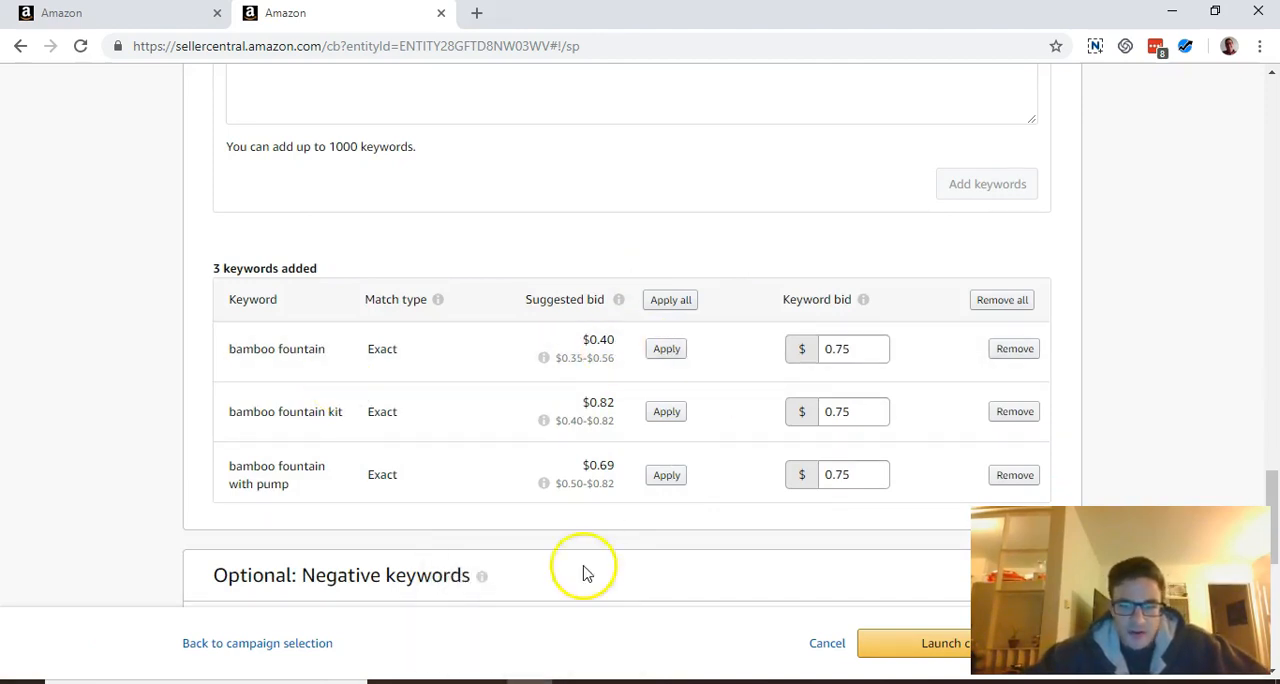
left_click(530, 681)
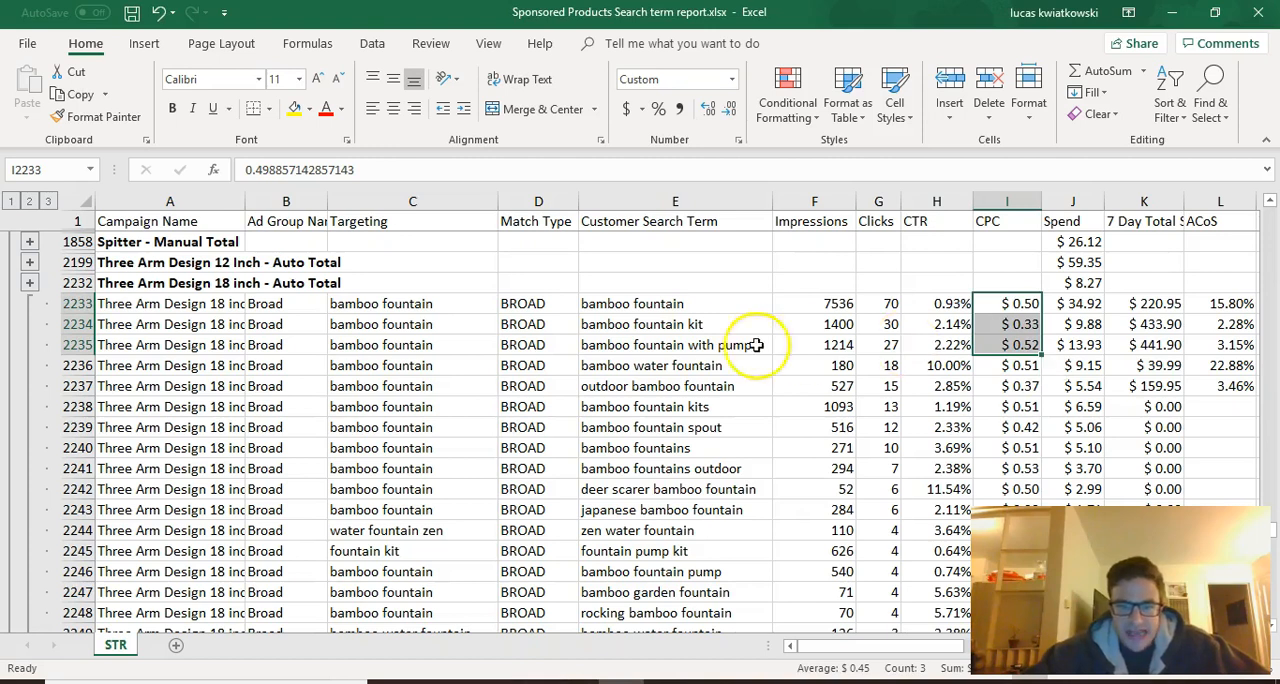
left_click(1010, 303)
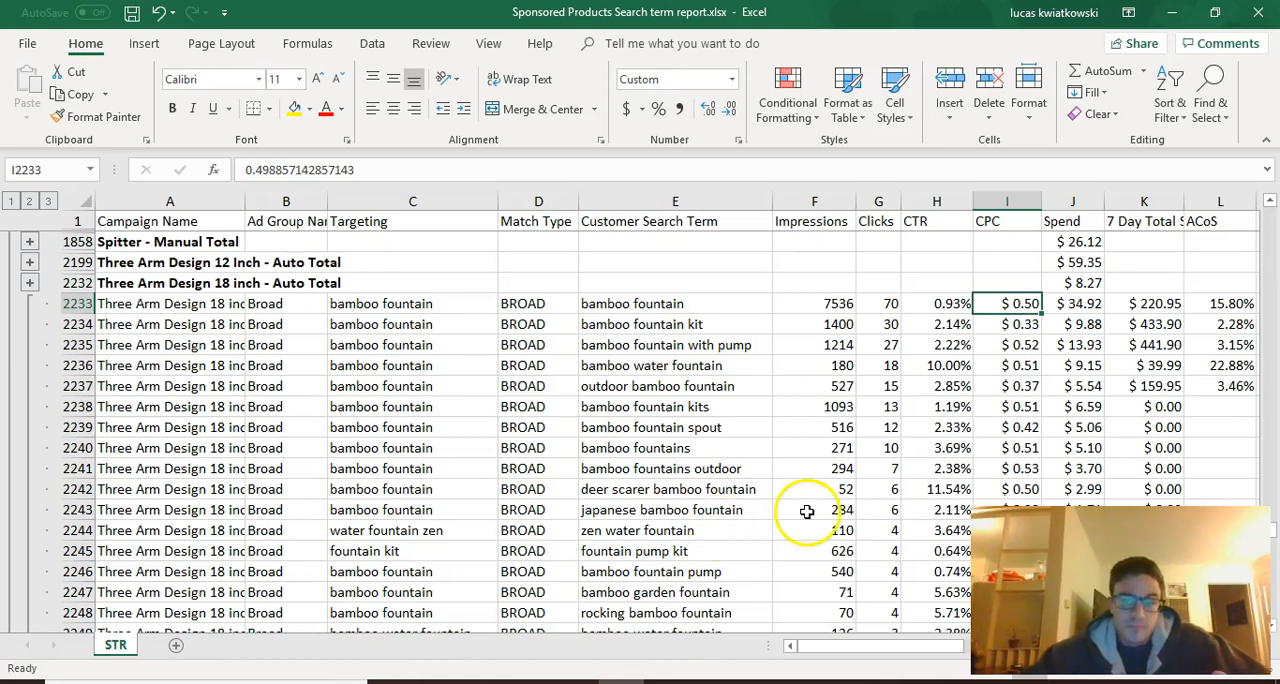
In the new campaign, set the keyword bids to $0.50 for bamboo fountain, $0.33 for bamboo fountain kit and $0.52 for bamboo fountain with pump
left_click(540, 678)
left_click_drag(849, 349, 743, 363)
type("0.50")
double_click(851, 410)
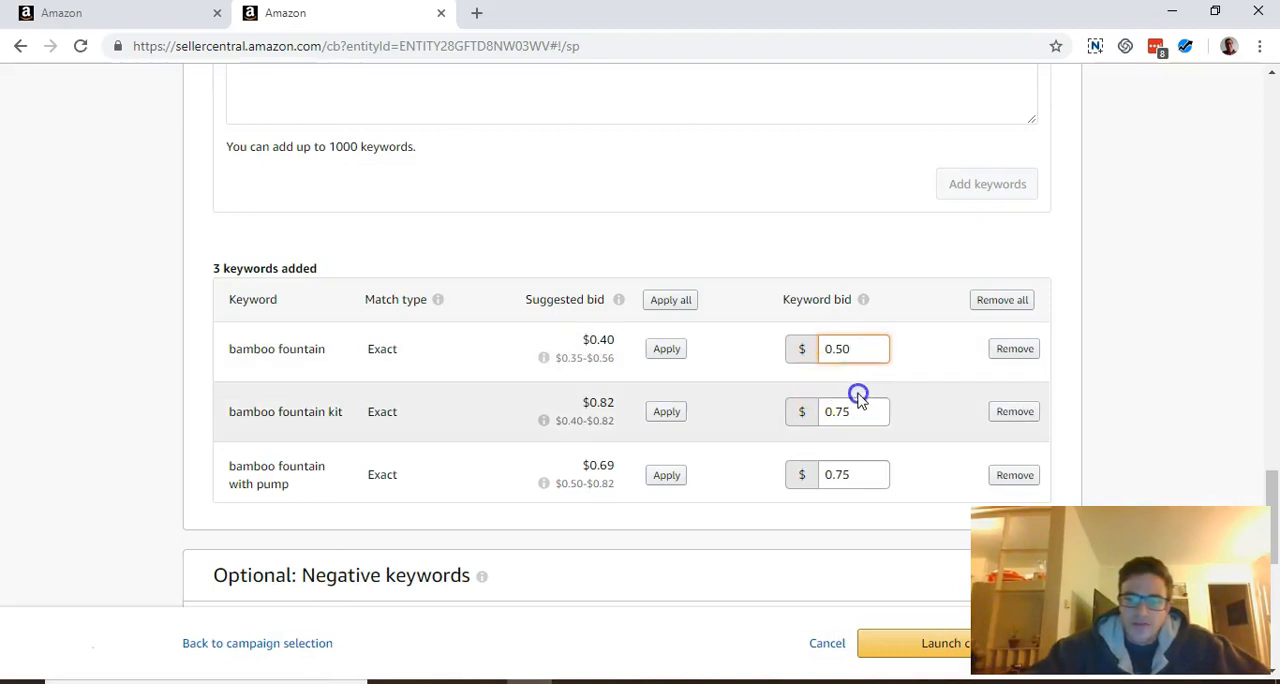
type("0.33")
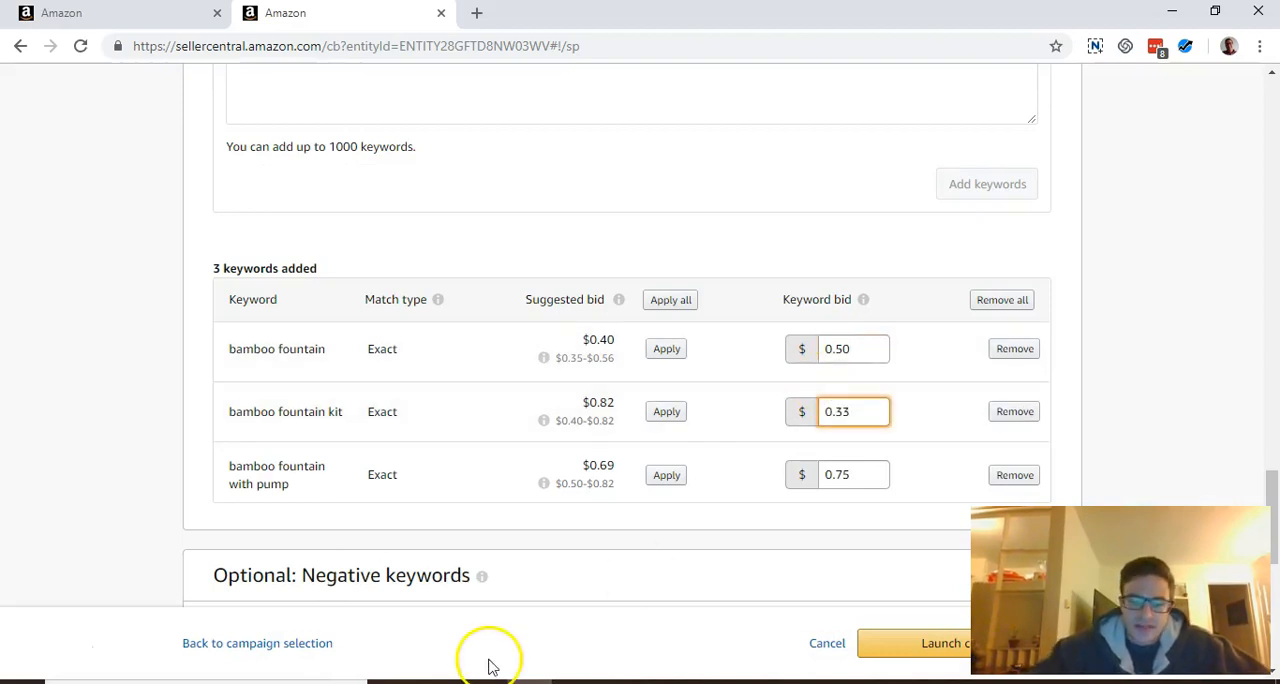
left_click(590, 680)
left_click(540, 680)
double_click(867, 478)
type("0.52")
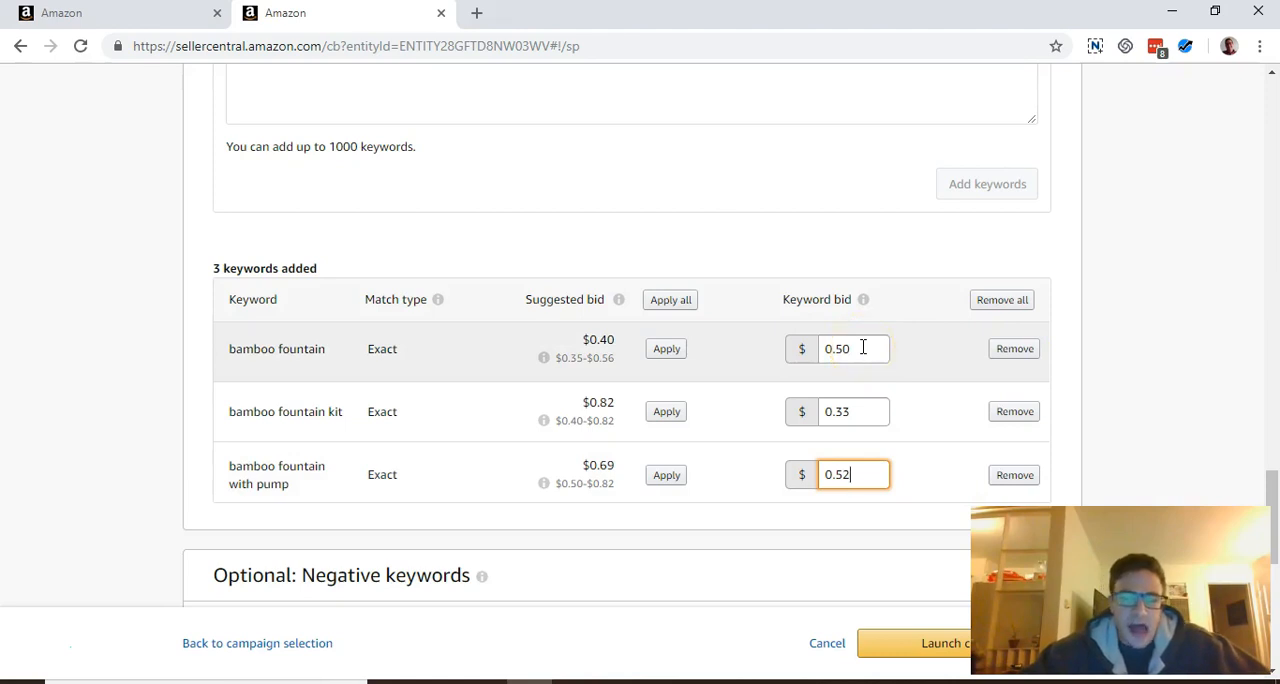
scroll(966, 349, "down", 3)
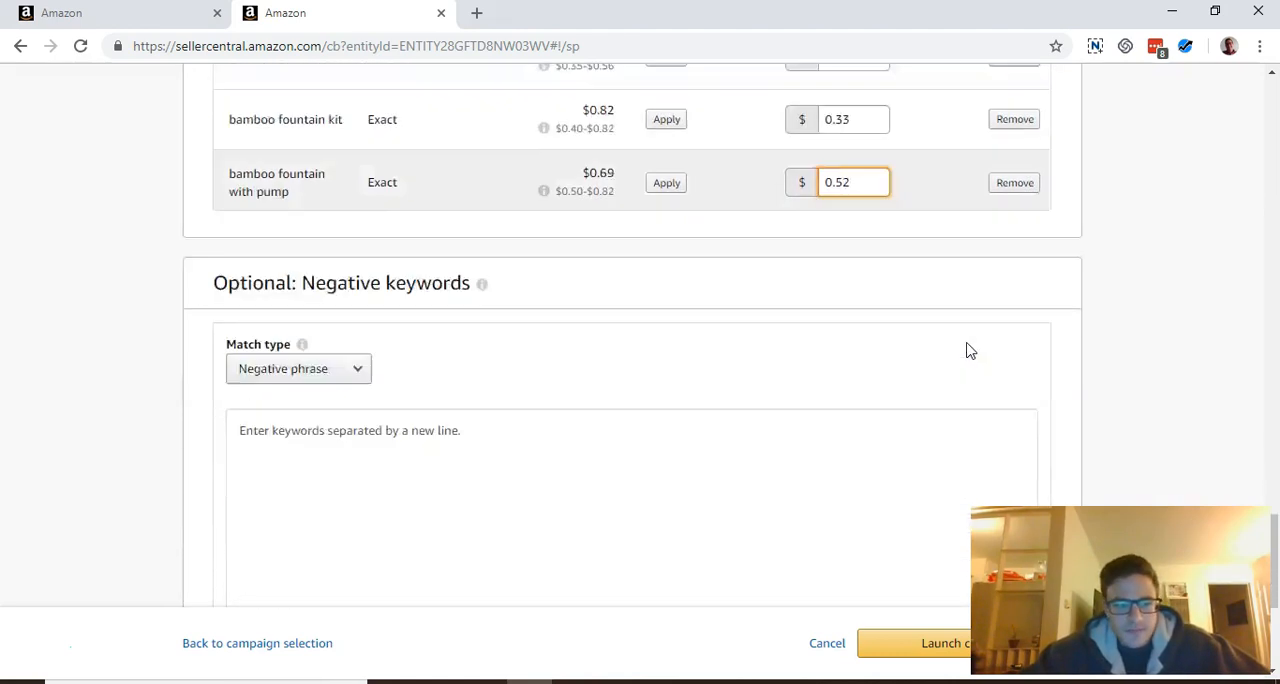
Expand the campaign's bid adjustments by placement and set Top of search (first page) to 50%
scroll(966, 349, "down", 3)
scroll(966, 349, "up", 10)
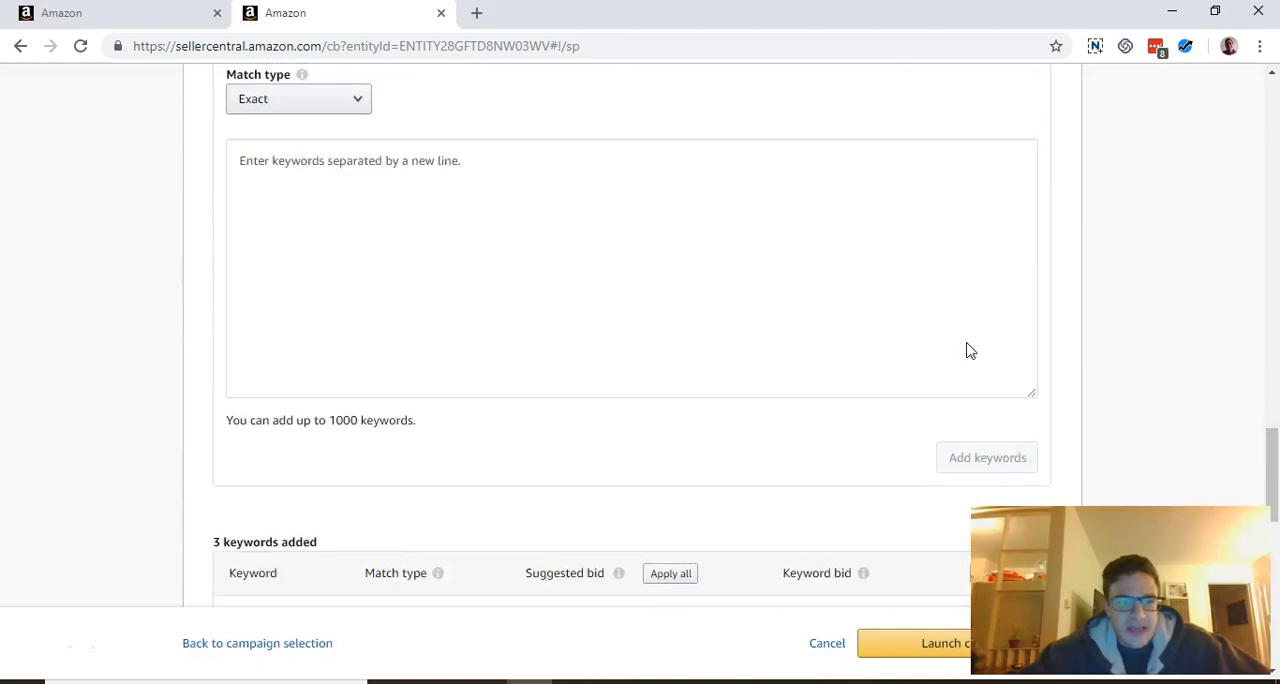
scroll(966, 349, "up", 6)
scroll(657, 381, "up", 2)
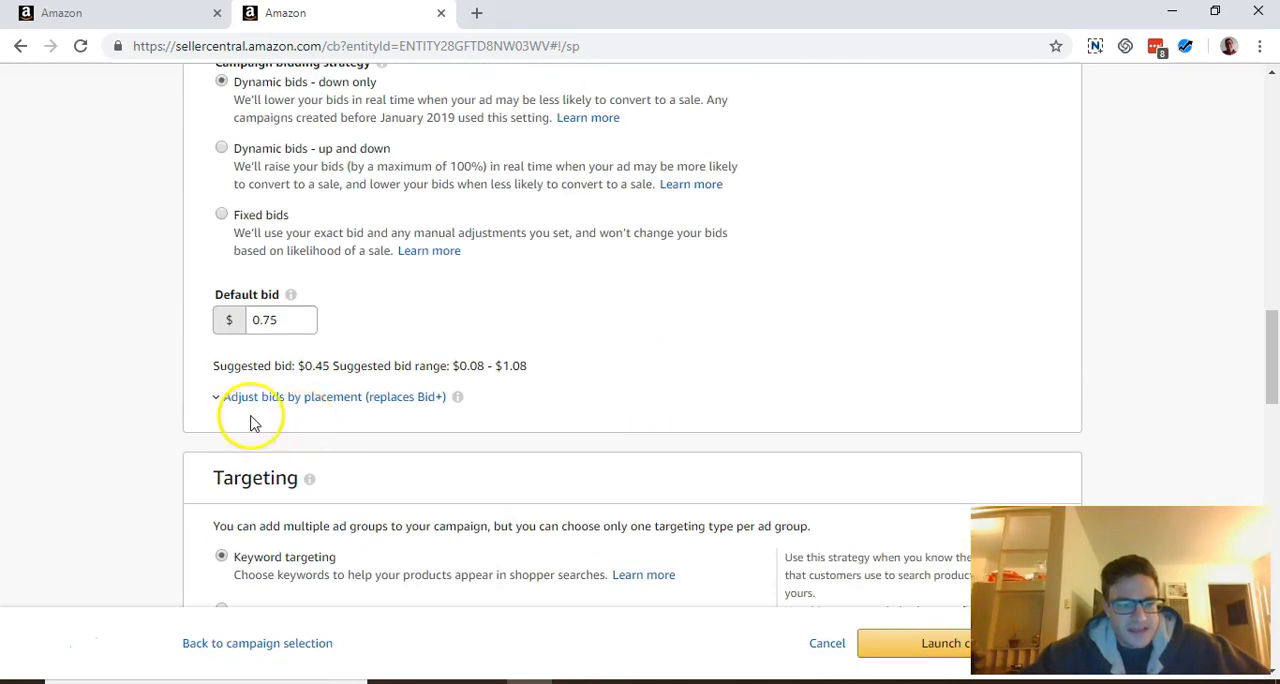
left_click(215, 400)
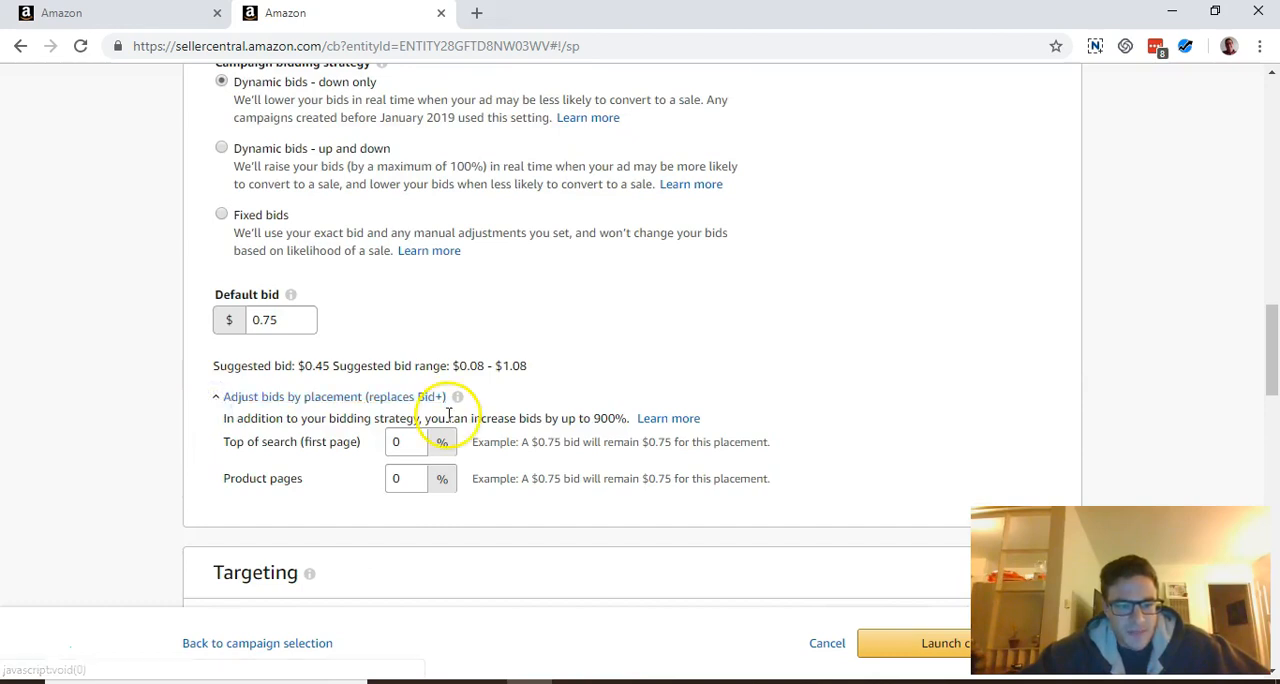
scroll(435, 415, "down", 1)
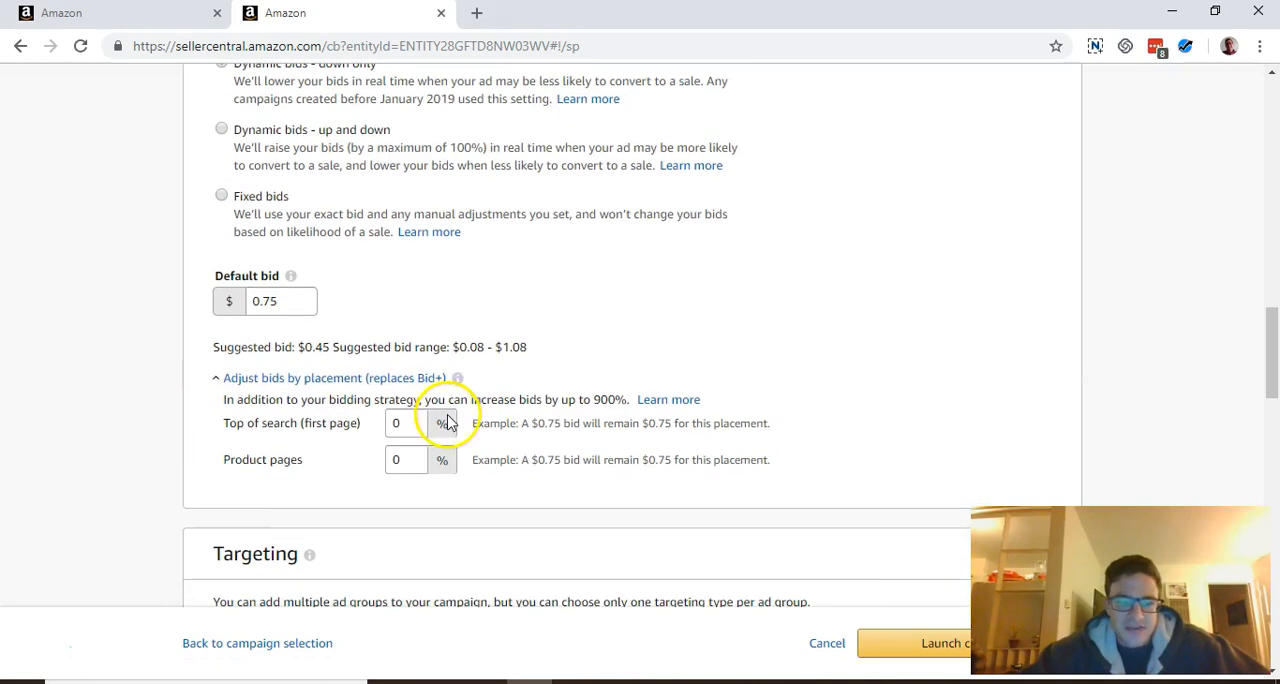
left_click(214, 380)
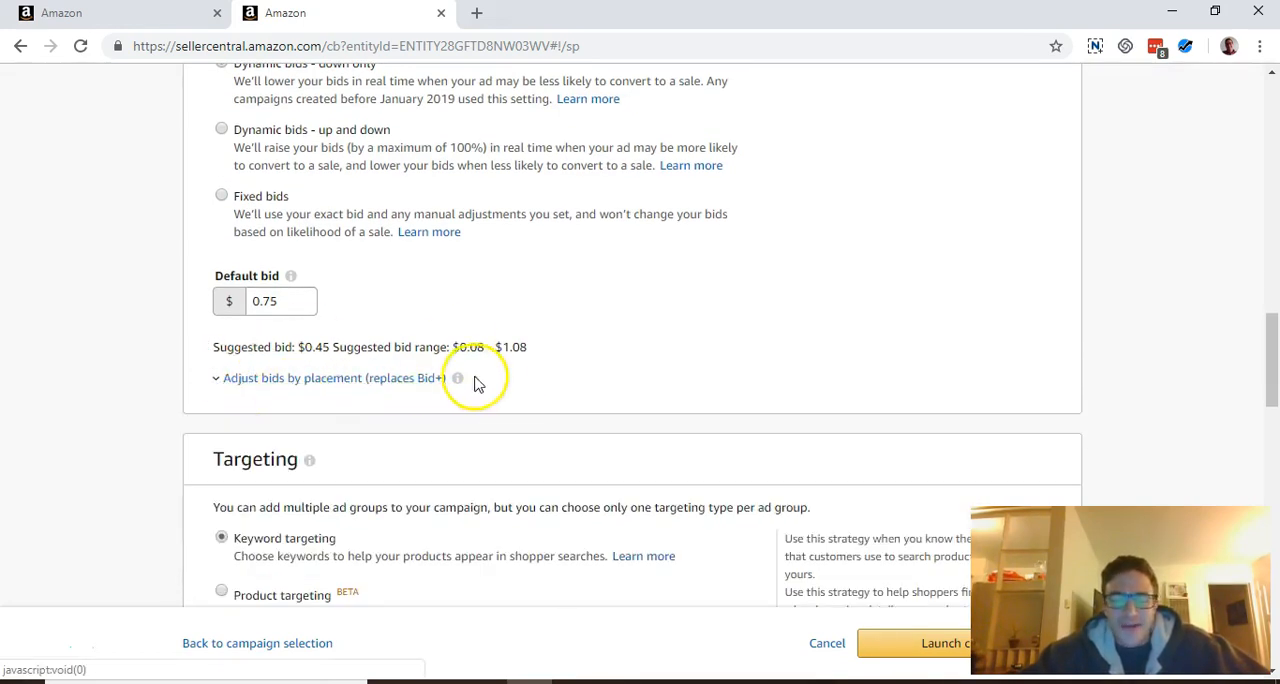
left_click(219, 381)
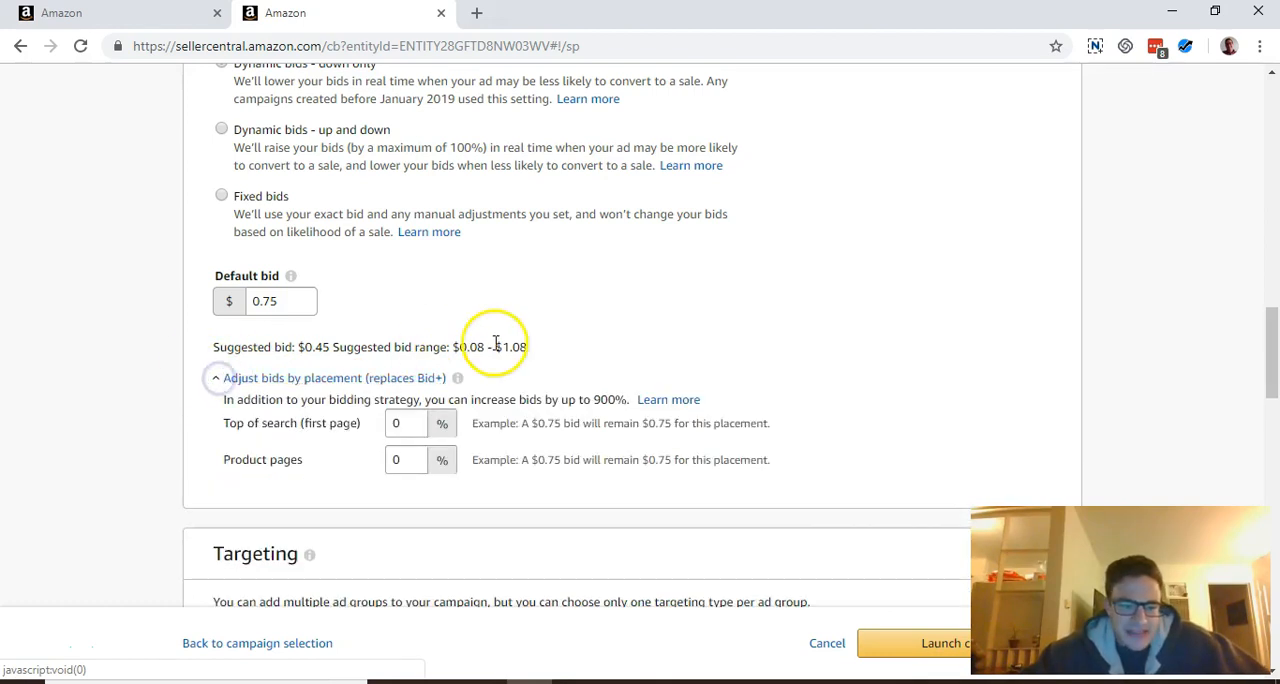
scroll(494, 346, "down", 1)
scroll(494, 350, "down", 1)
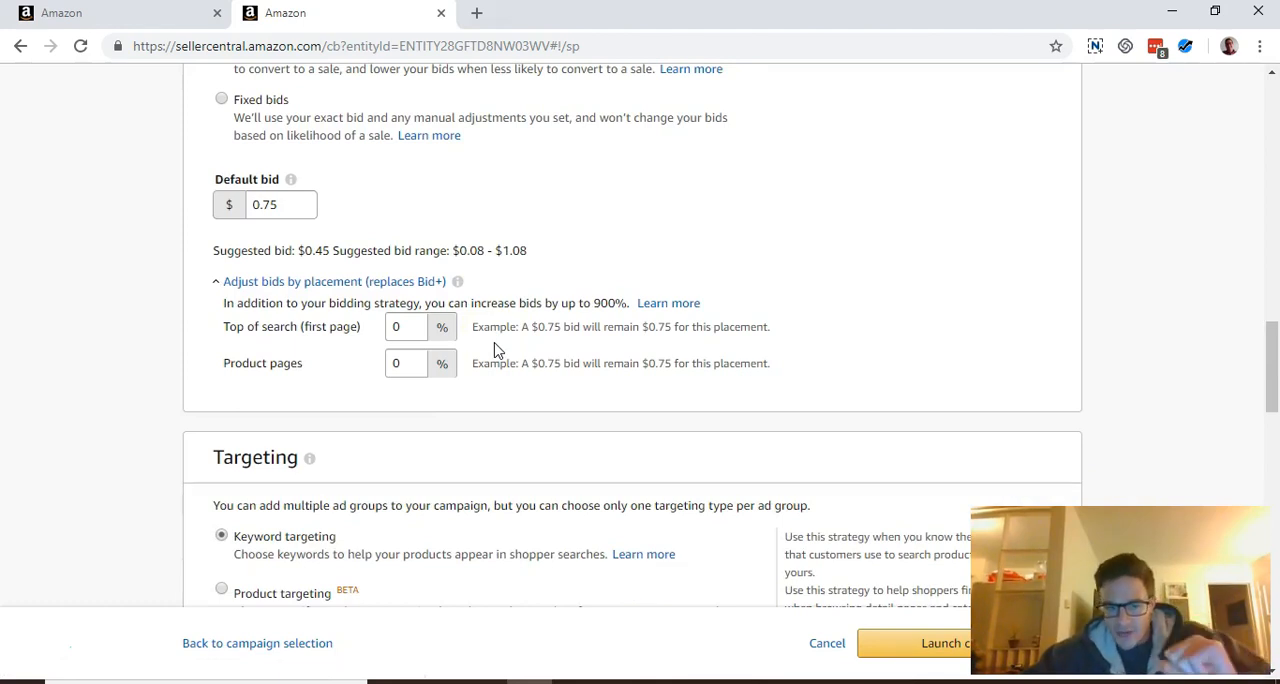
double_click(410, 330)
type("50")
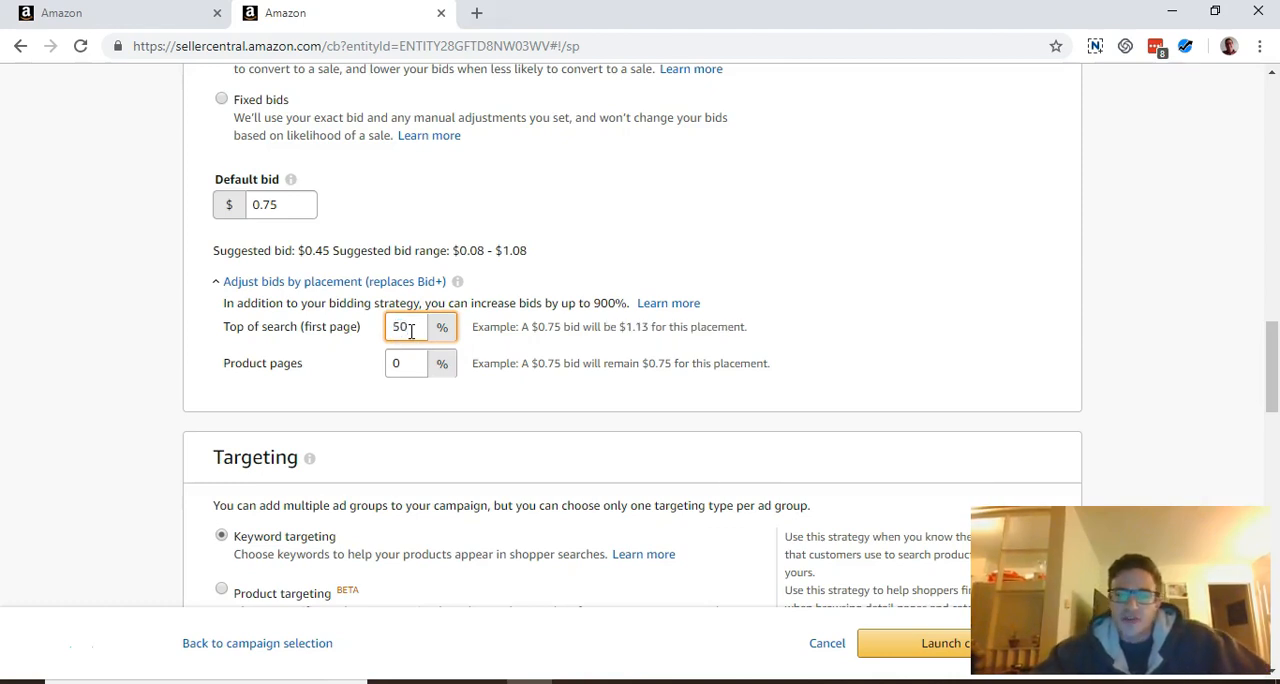
left_click(401, 331)
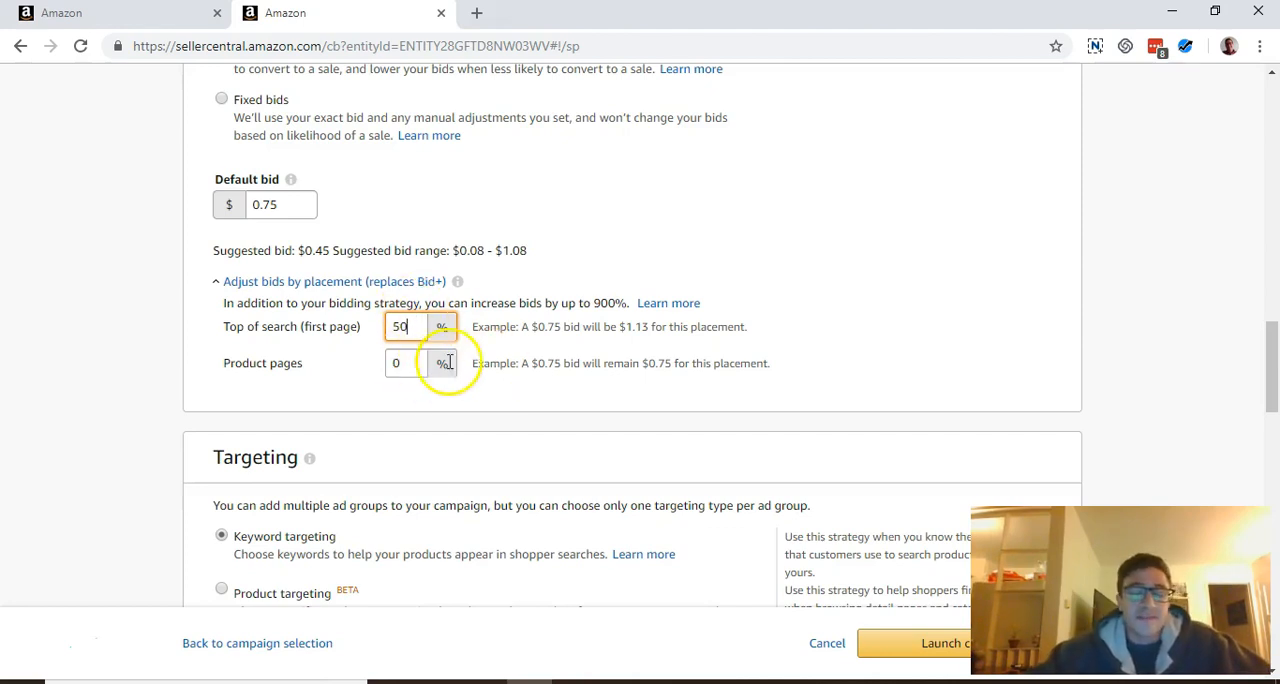
Set the Product pages placement bid adjustment to 20%
double_click(402, 370)
type("20")
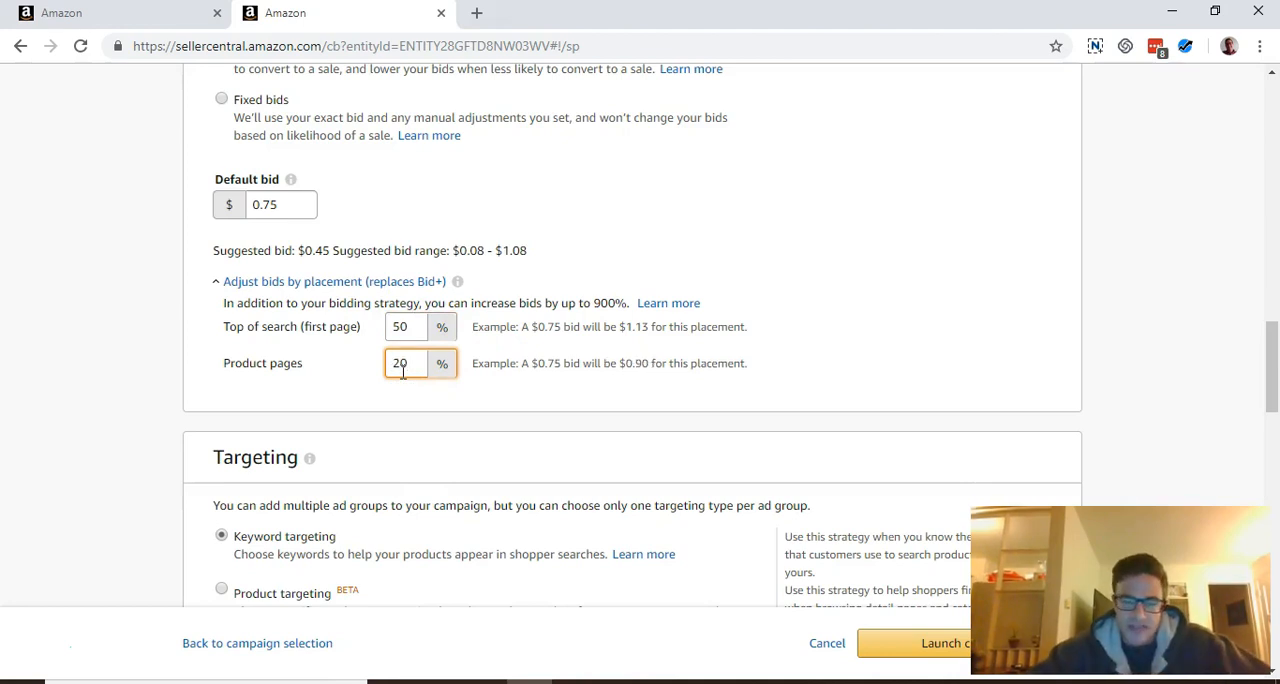
scroll(643, 401, "down", 8)
scroll(645, 403, "up", 5)
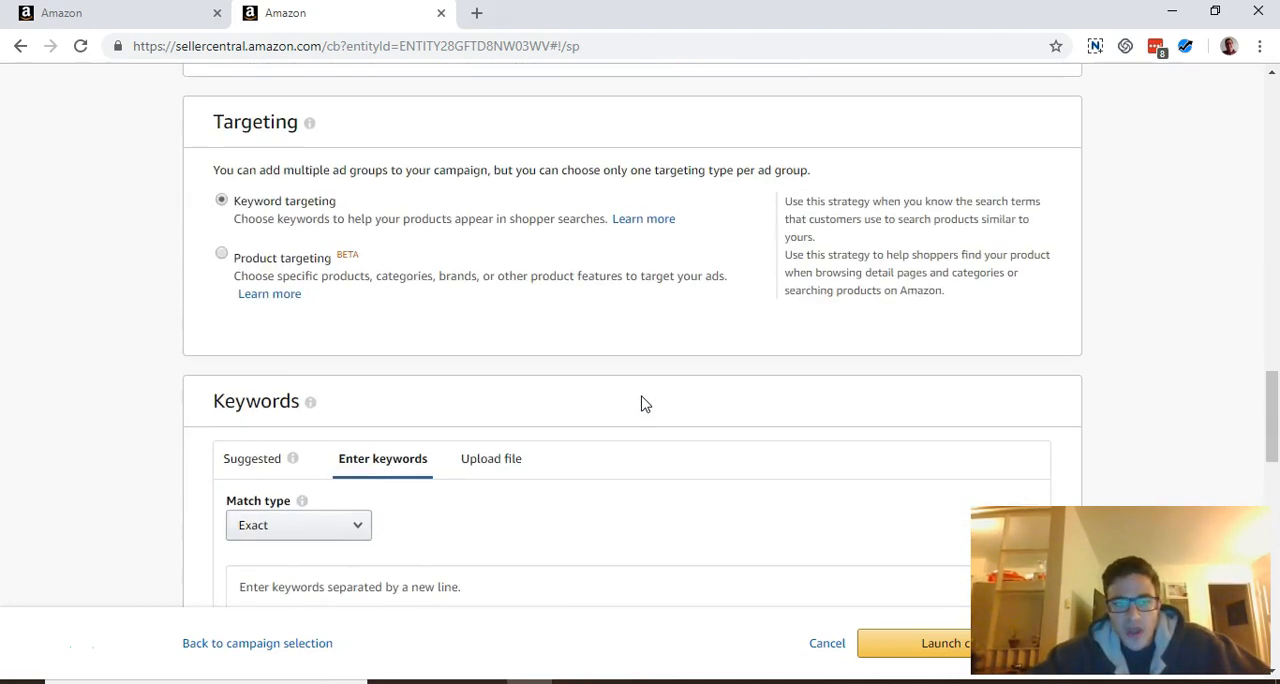
scroll(645, 403, "up", 2)
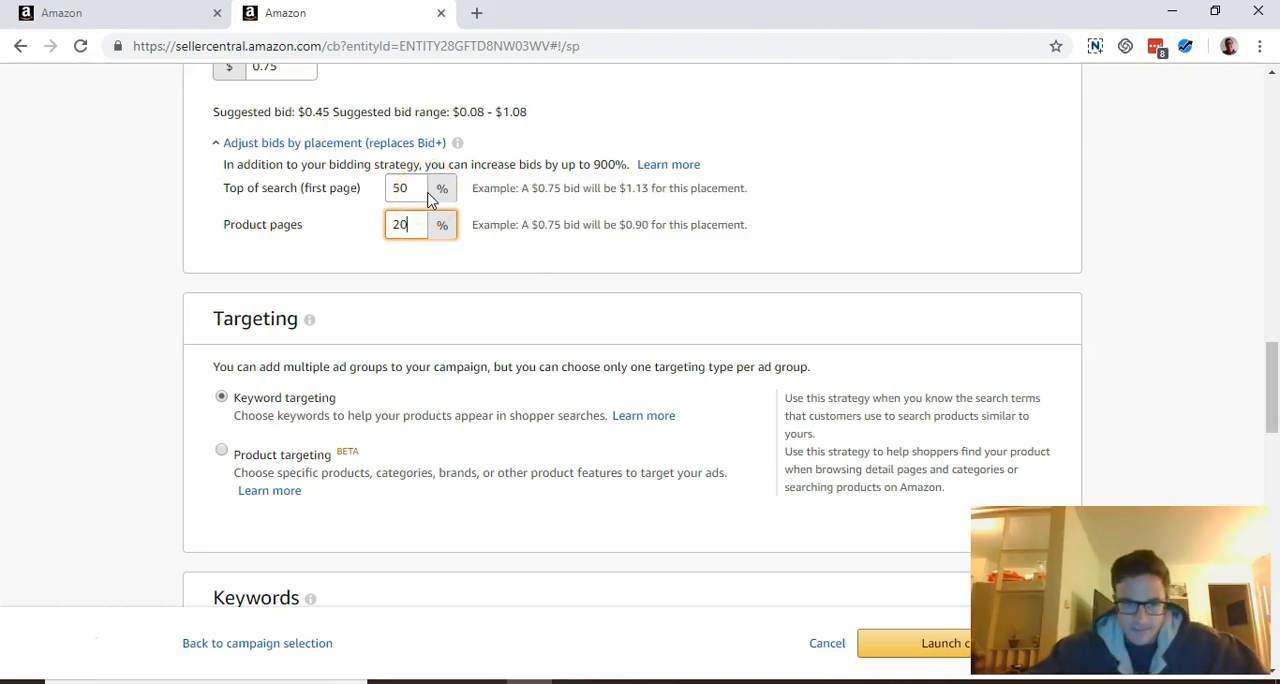
Compare the CPC values in the Excel search term report with the bids of the campaign's three exact keywords
scroll(608, 297, "down", 1)
left_click(622, 682)
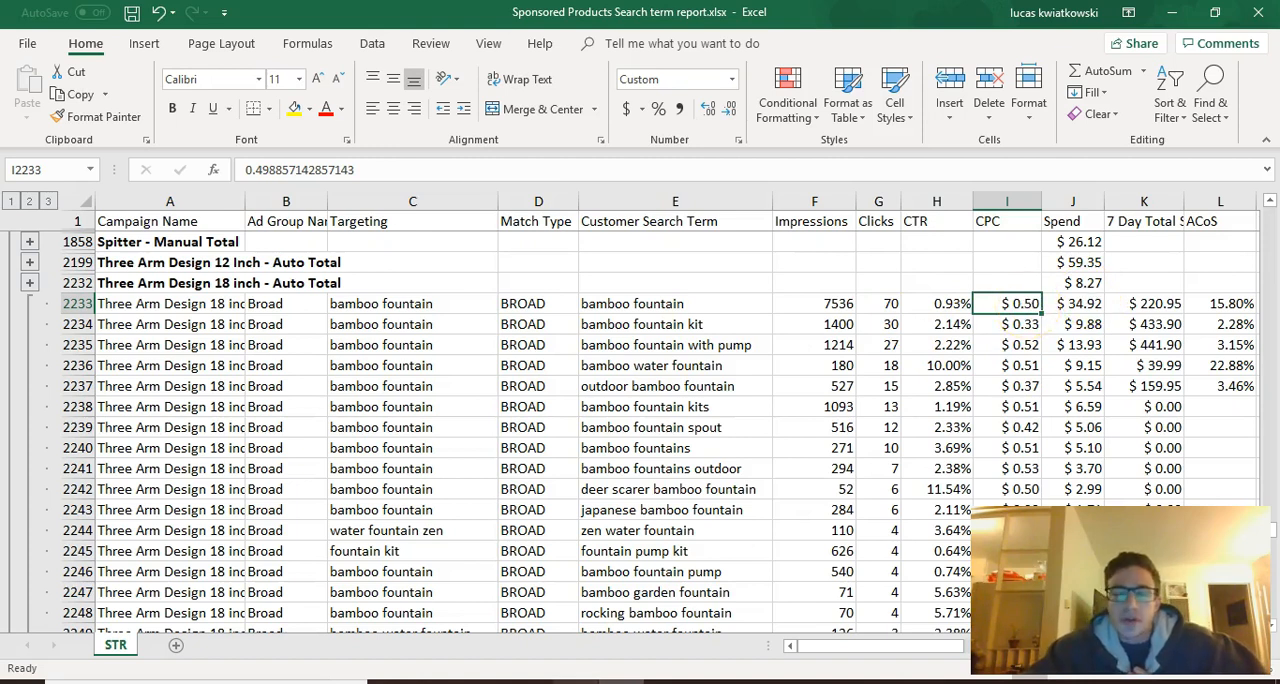
left_click(530, 682)
scroll(655, 418, "down", 5)
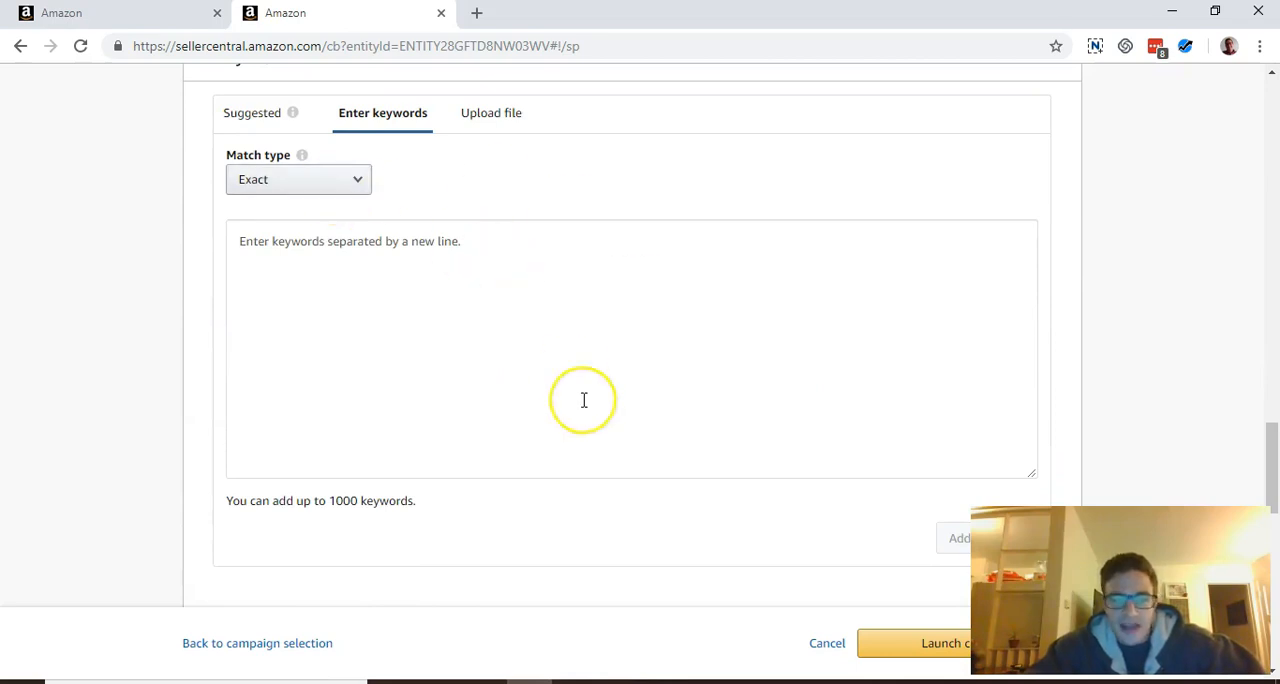
scroll(580, 395, "down", 4)
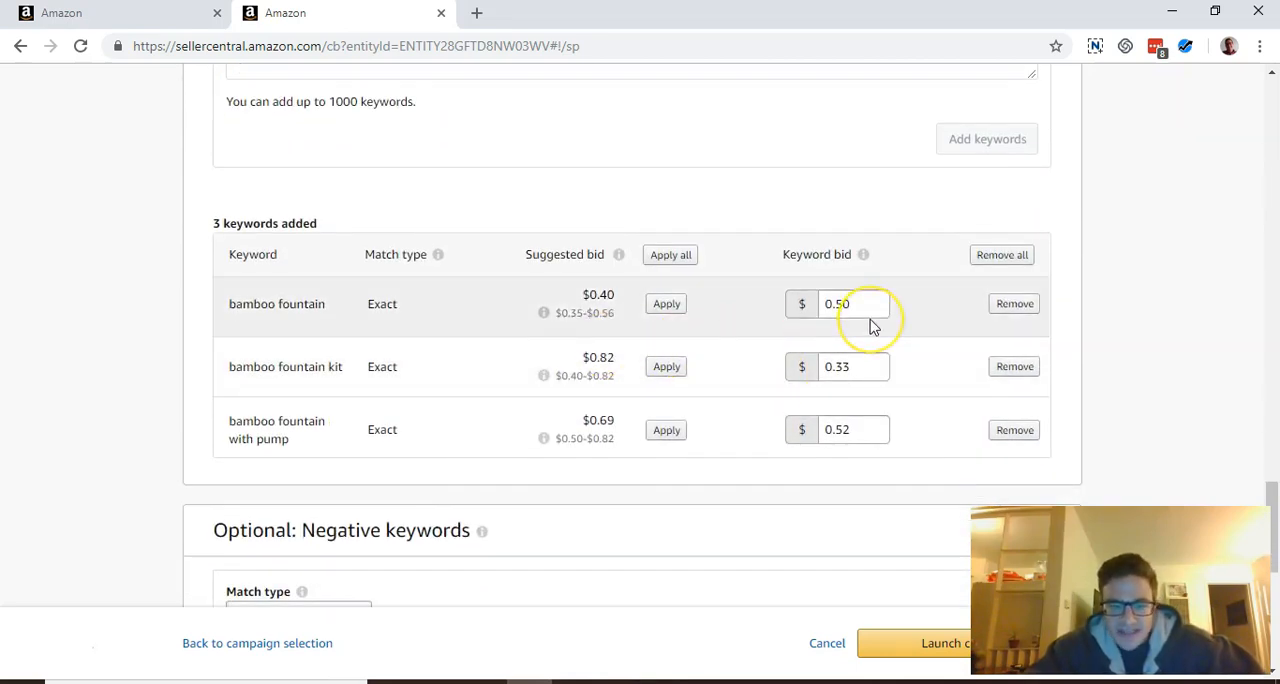
scroll(871, 323, "down", 2)
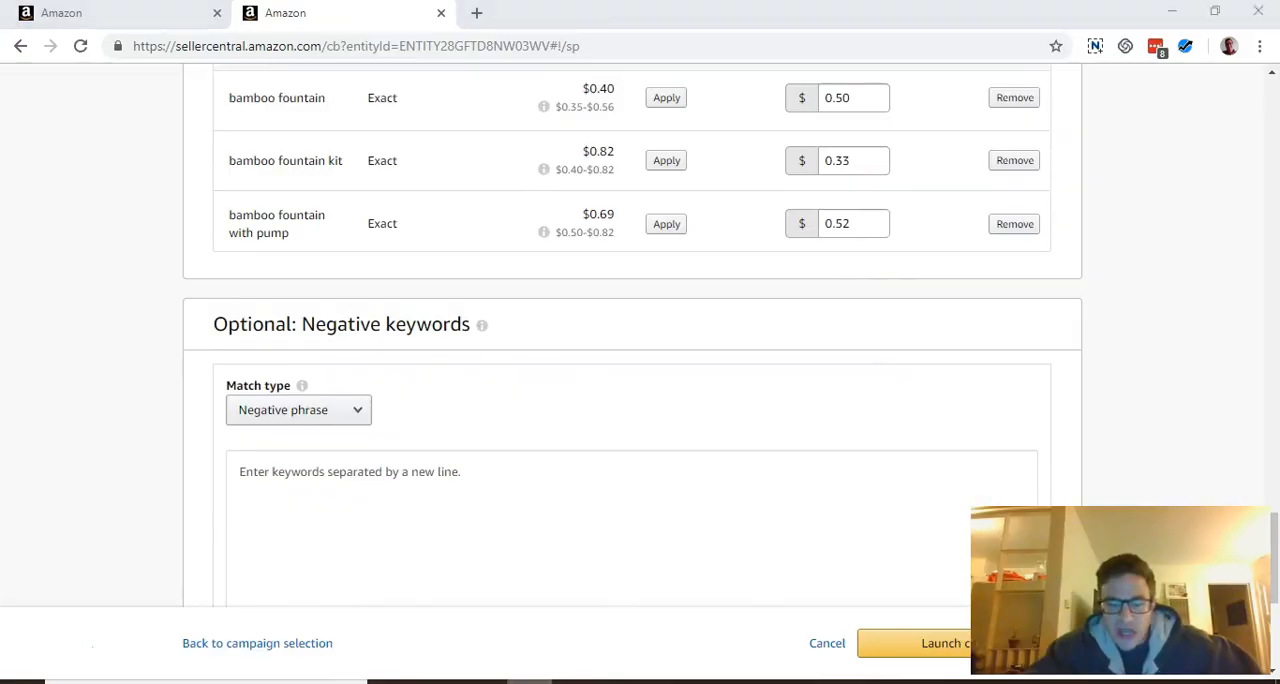
key("alt+Tab")
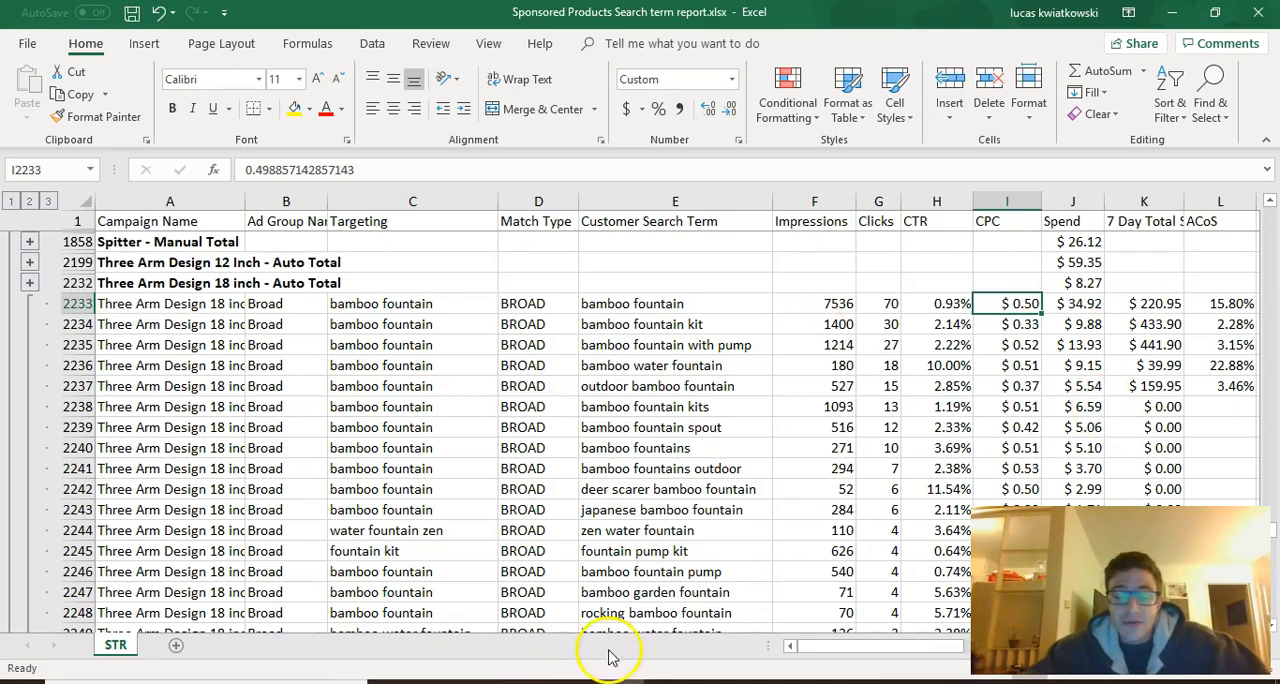
left_click(527, 678)
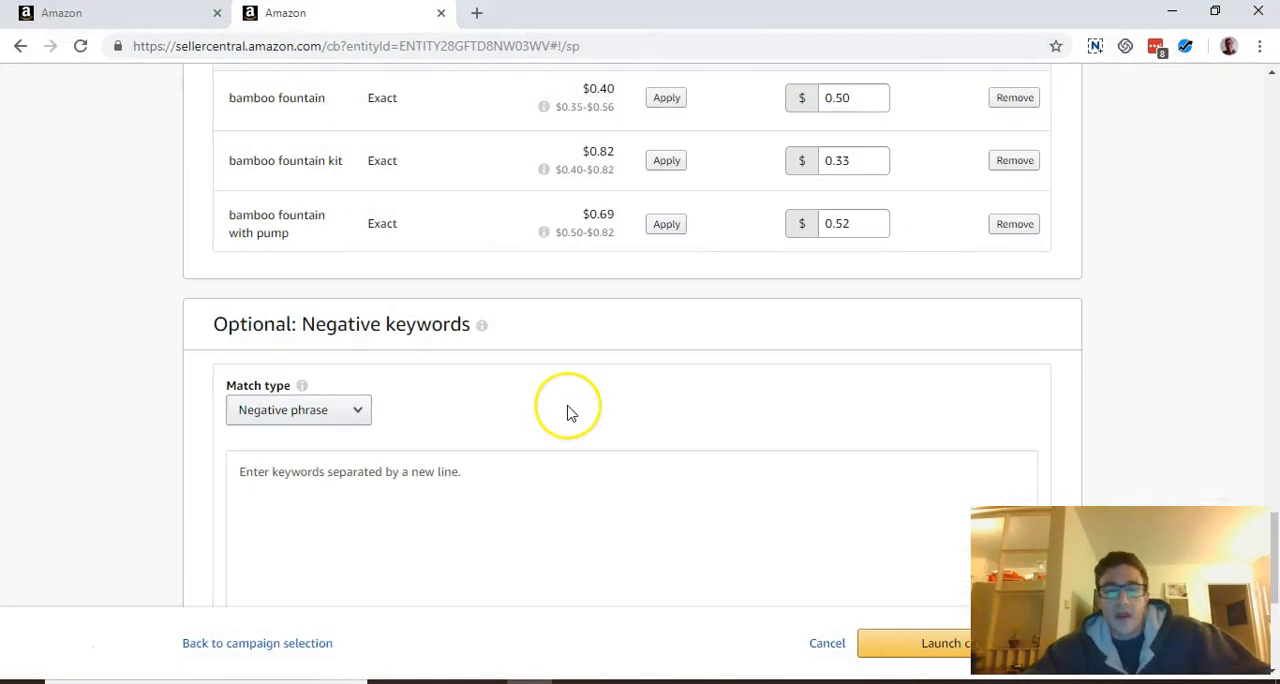
scroll(567, 413, "up", 1)
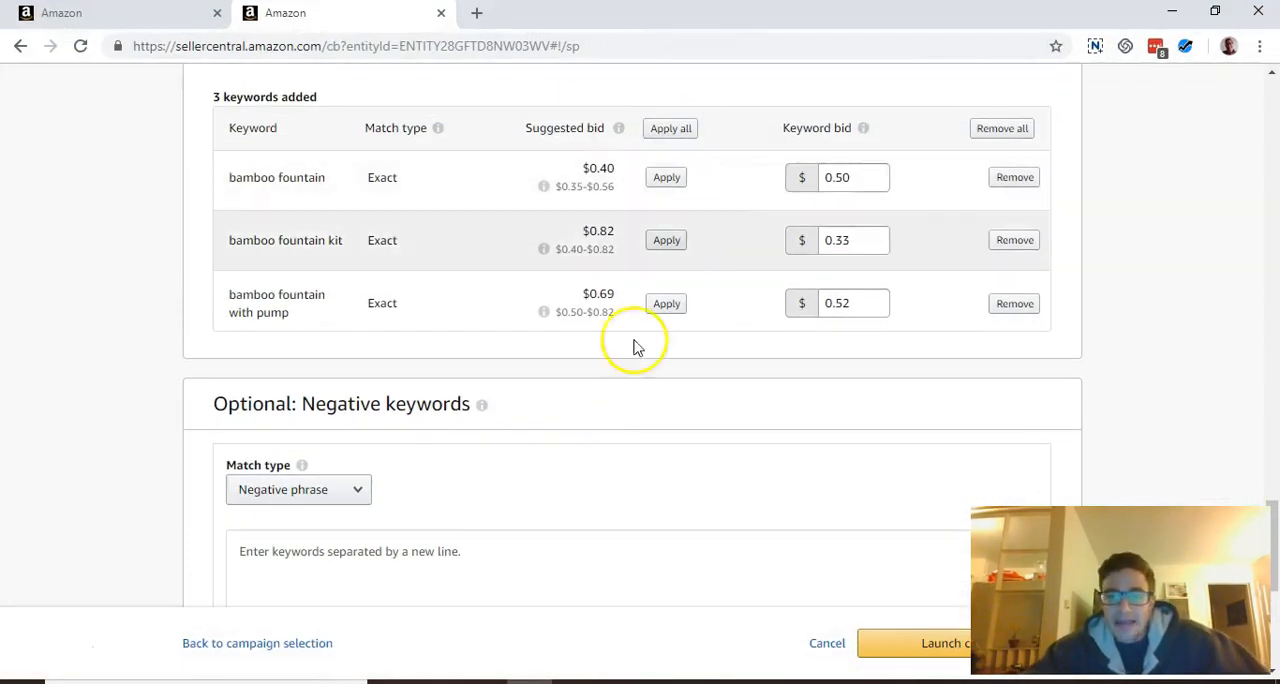
Enter pen and pencil on separate lines as negative keywords with the Negative phrase match type
scroll(632, 362, "down", 1)
scroll(629, 378, "down", 1)
left_click(372, 410)
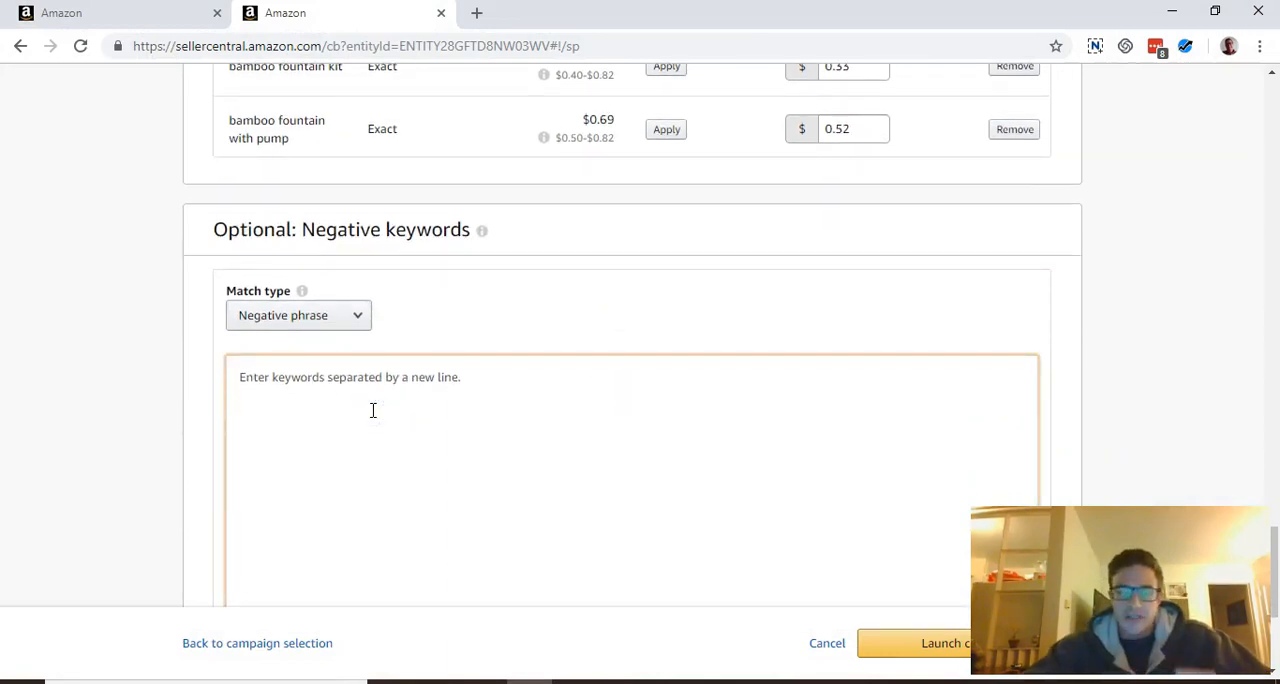
scroll(372, 410, "up", 2)
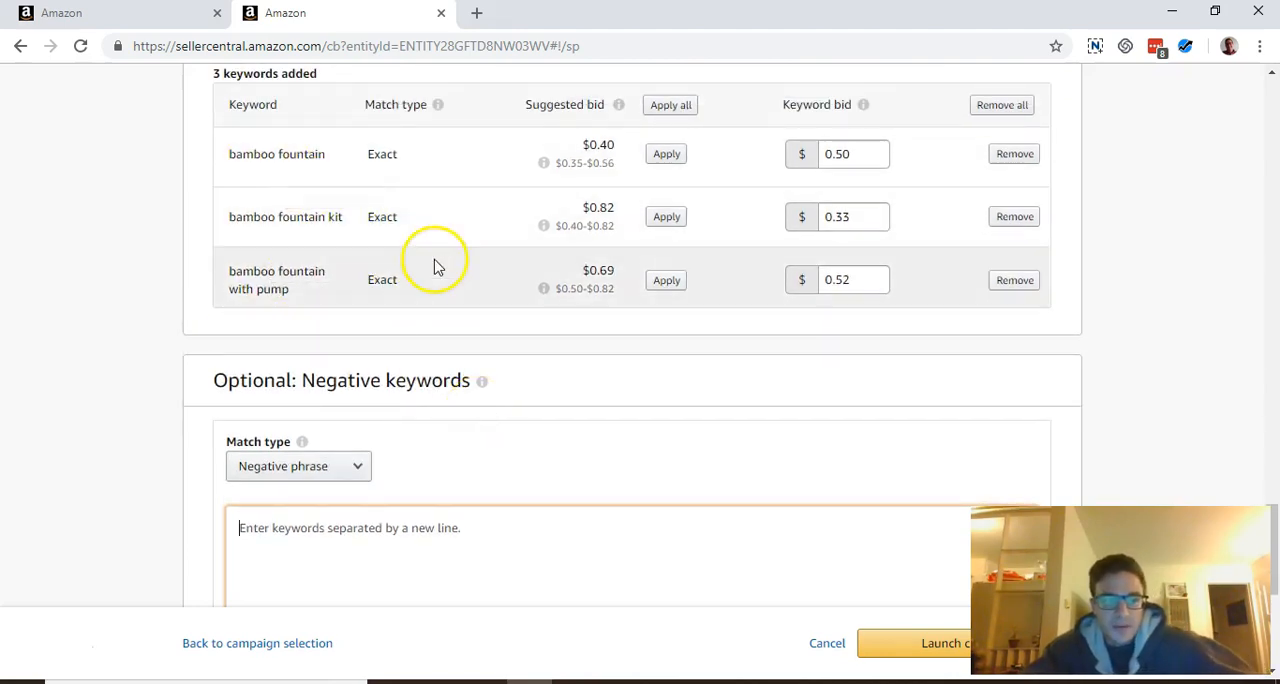
scroll(423, 270, "down", 2)
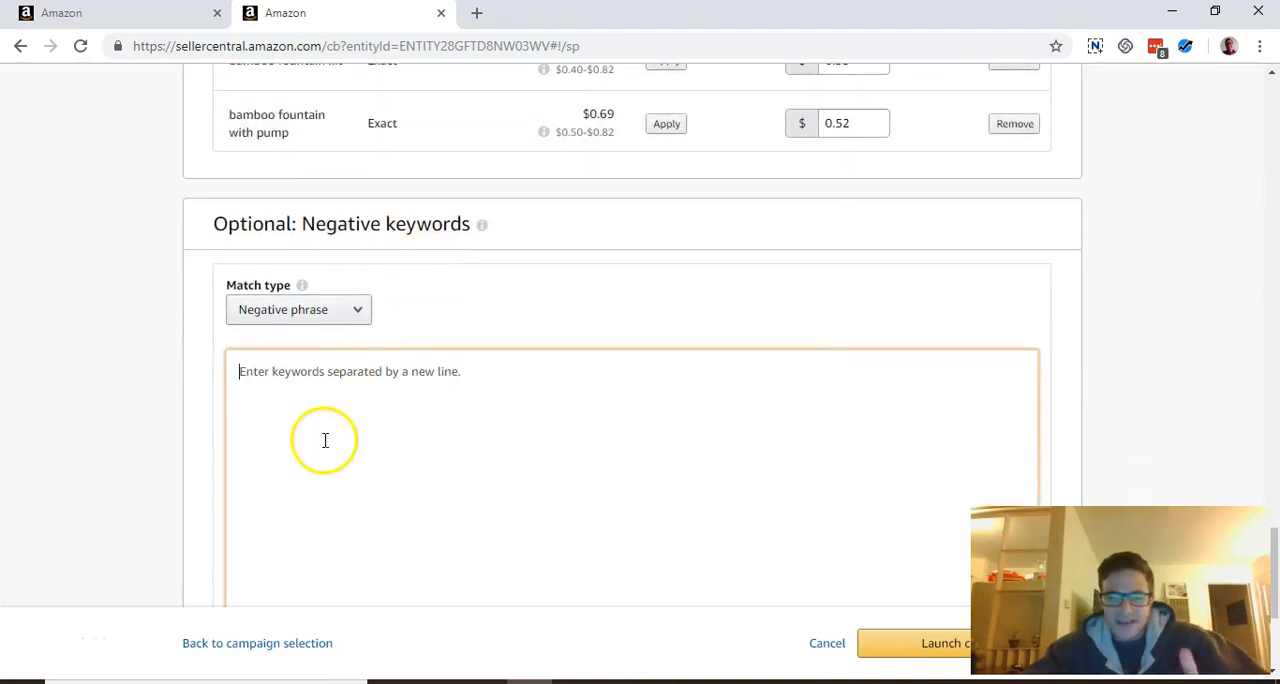
type("pencil")
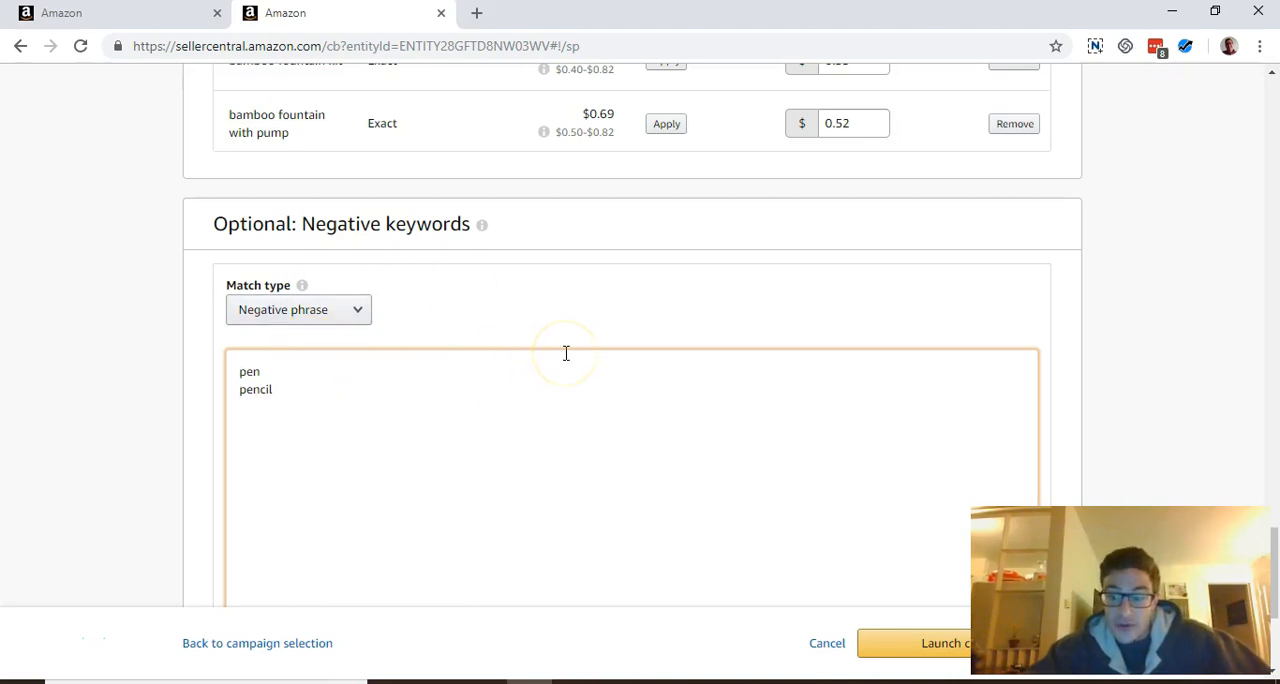
Review the three exact-match keywords and their bids against the entered negative phrase keywords
scroll(565, 353, "up", 2)
left_click(400, 289)
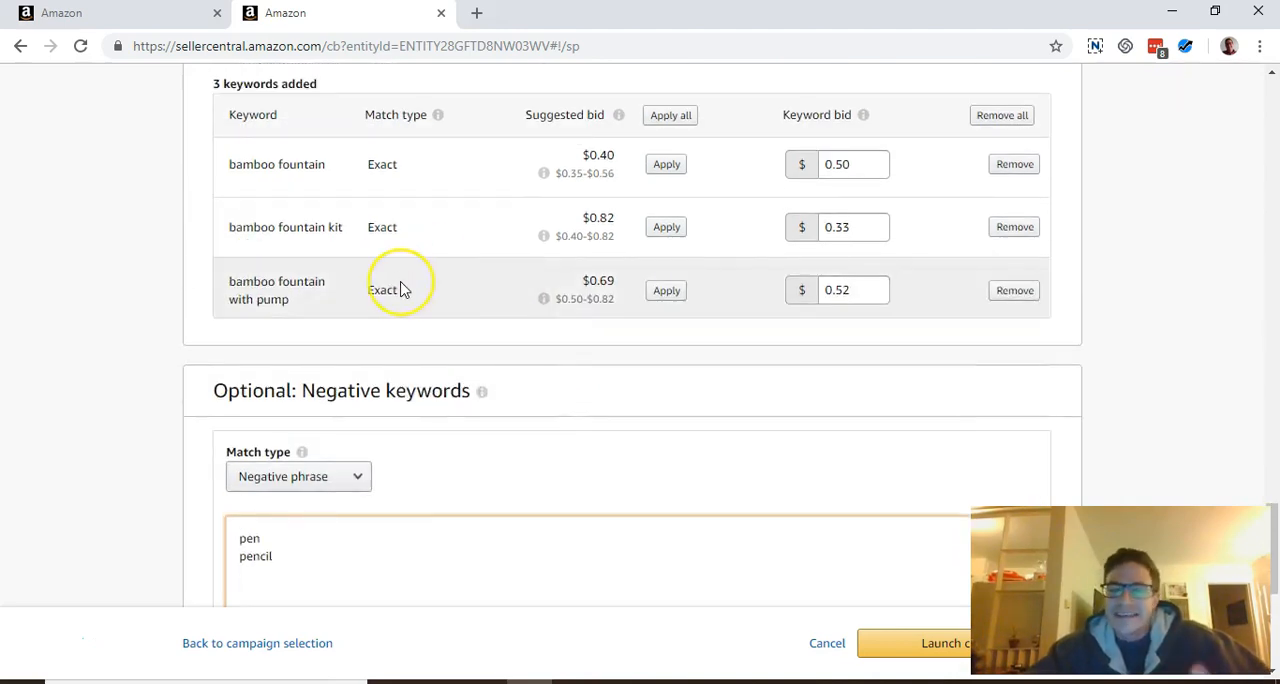
scroll(402, 289, "down", 2)
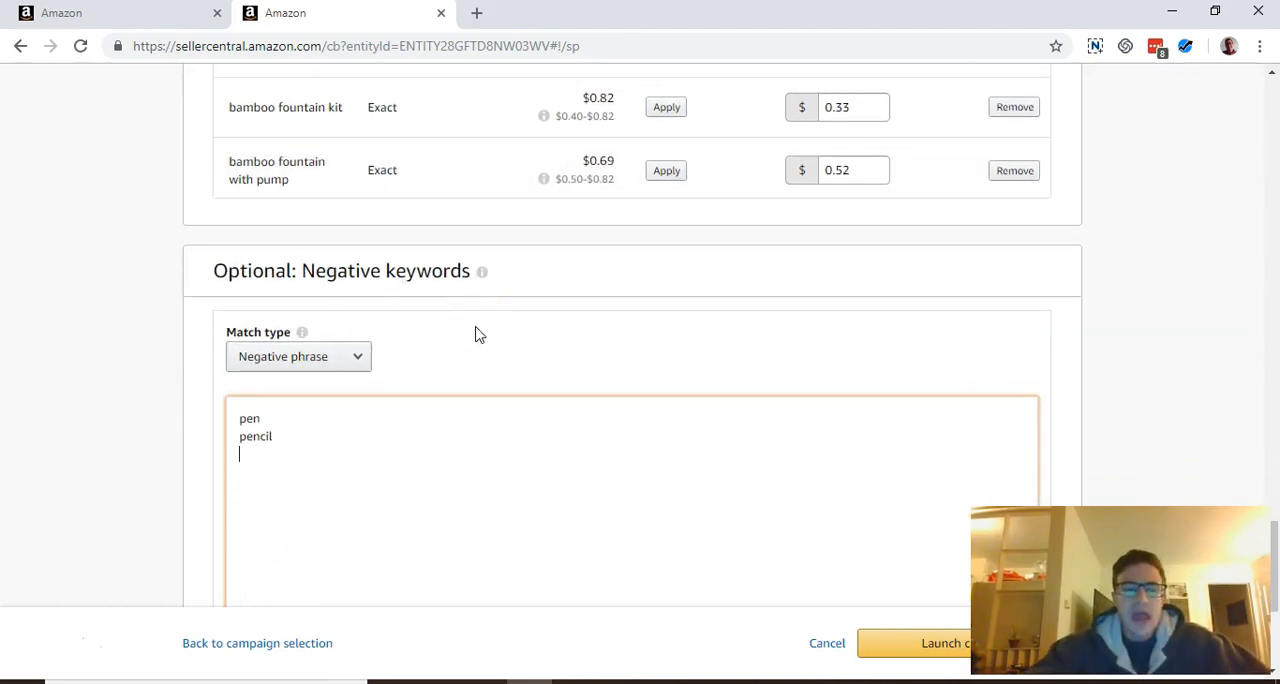
scroll(477, 334, "down", 2)
left_click(969, 340)
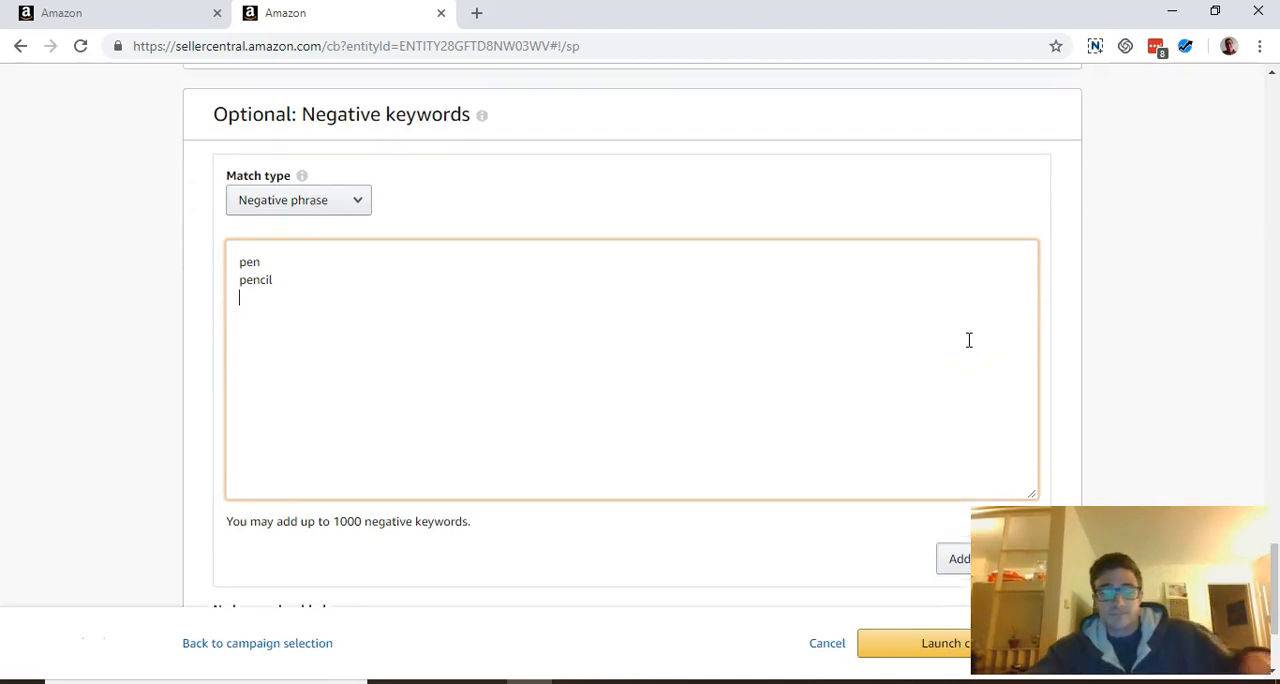
scroll(969, 340, "up", 5)
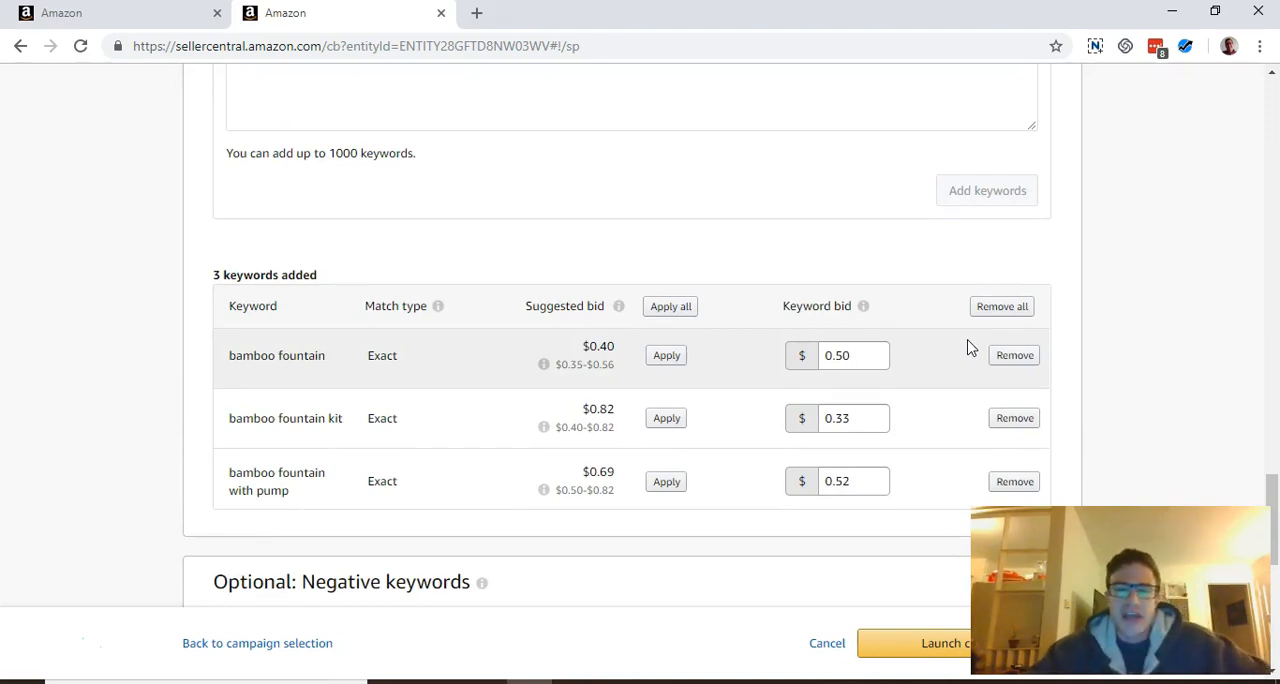
scroll(967, 347, "up", 1)
scroll(967, 347, "down", 3)
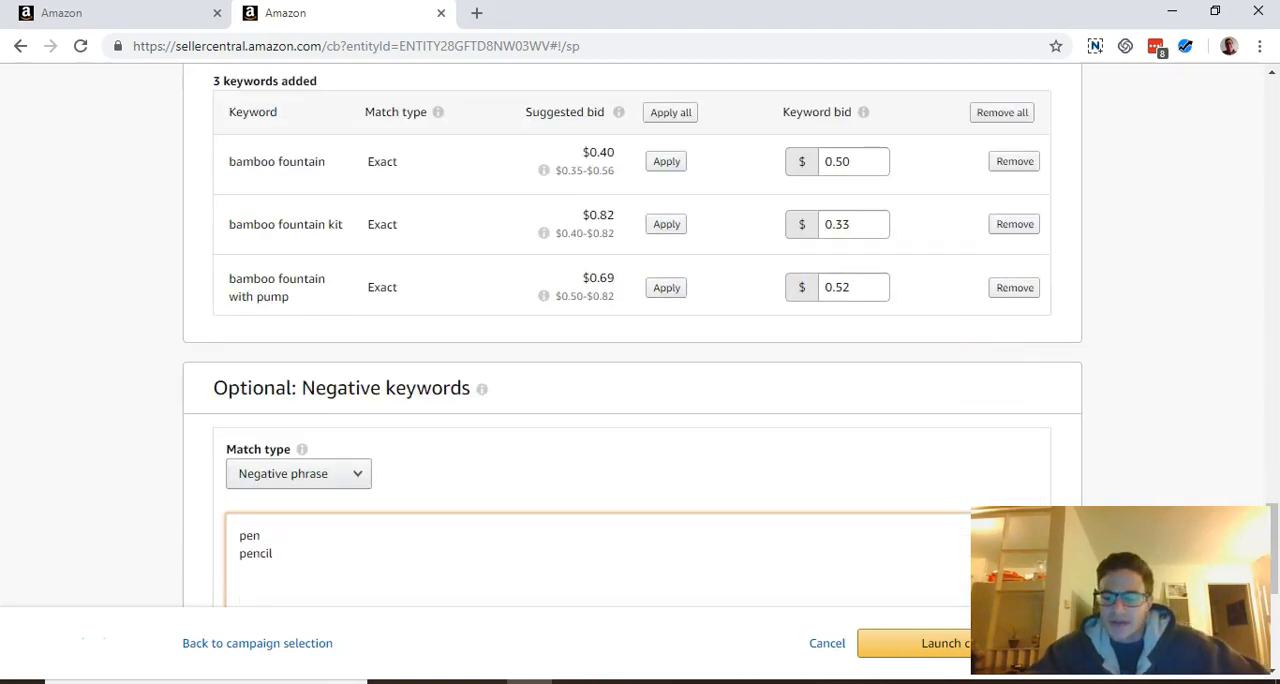